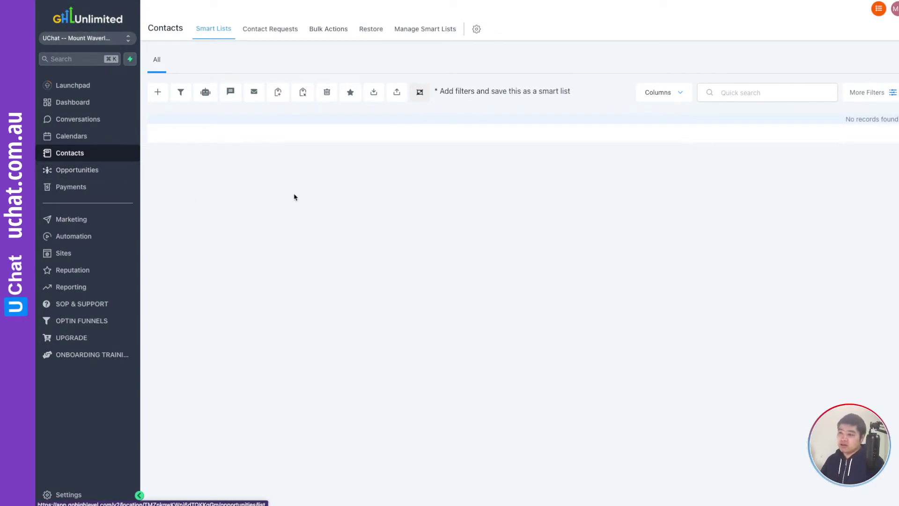
Reload the GoHighLevel Contacts Smart List to confirm it has no contacts.
right_click(294, 197)
left_click(322, 223)
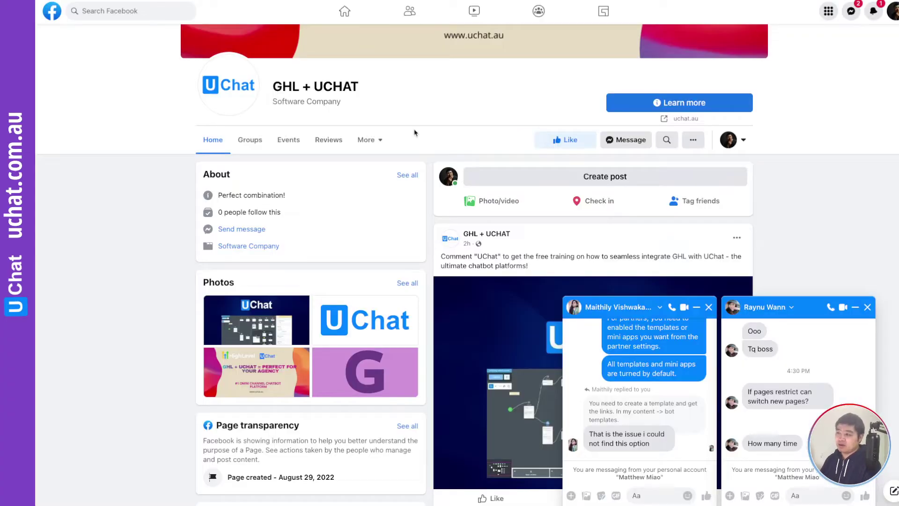
Close both open Messenger chat windows and scroll down to the training post.
left_click(710, 307)
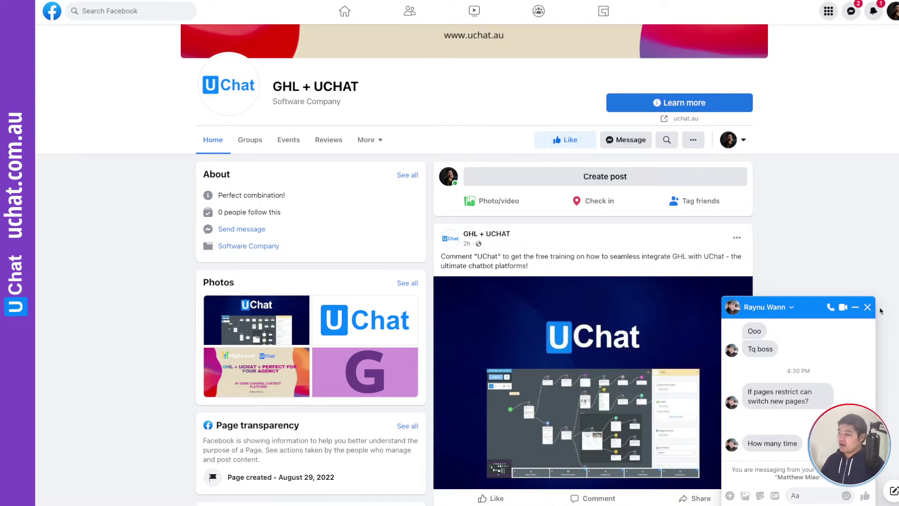
left_click(867, 307)
scroll(571, 259, "down", 1)
scroll(572, 259, "down", 2)
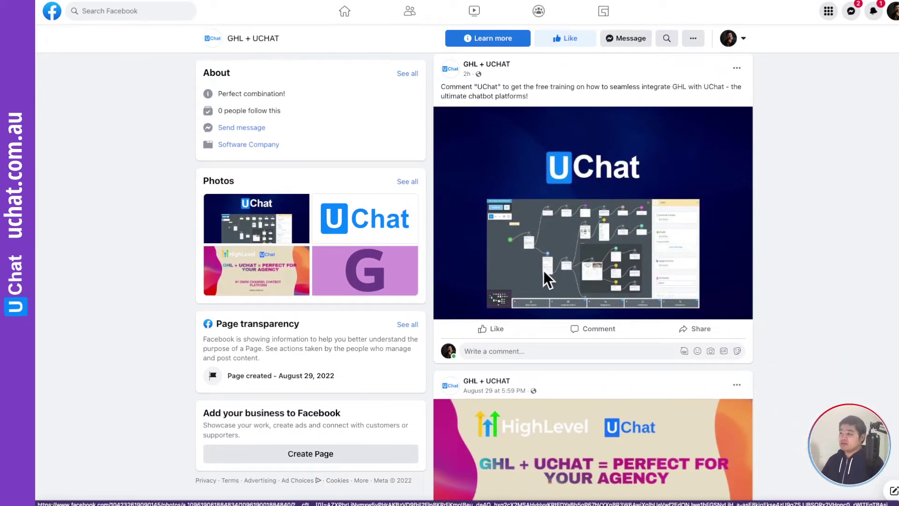
Comment 'UChat' on the free-training post, then close the bot's Messenger reply.
left_click(485, 351)
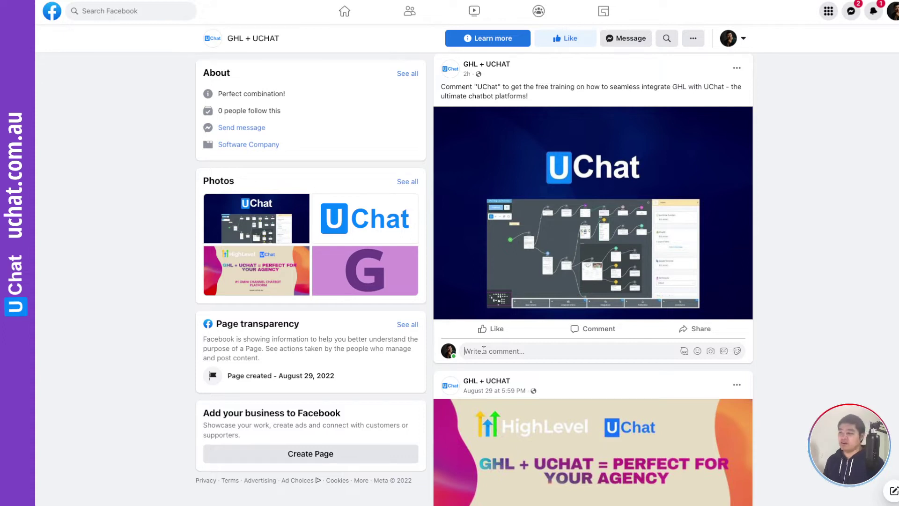
type("UChat")
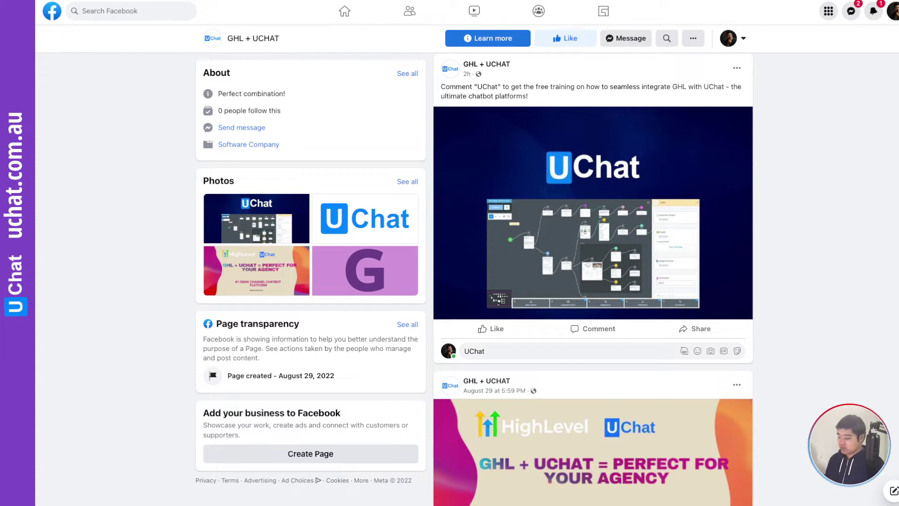
key("Return")
mouse_move(506, 348)
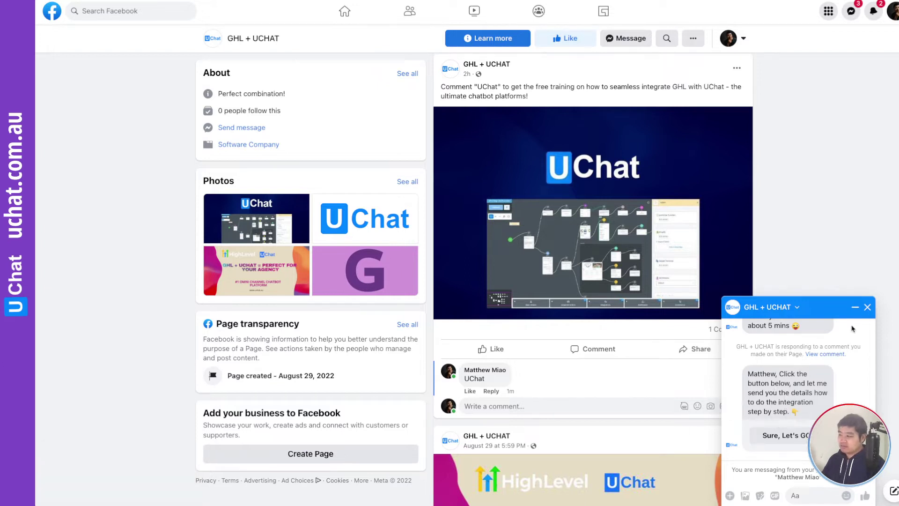
left_click(856, 308)
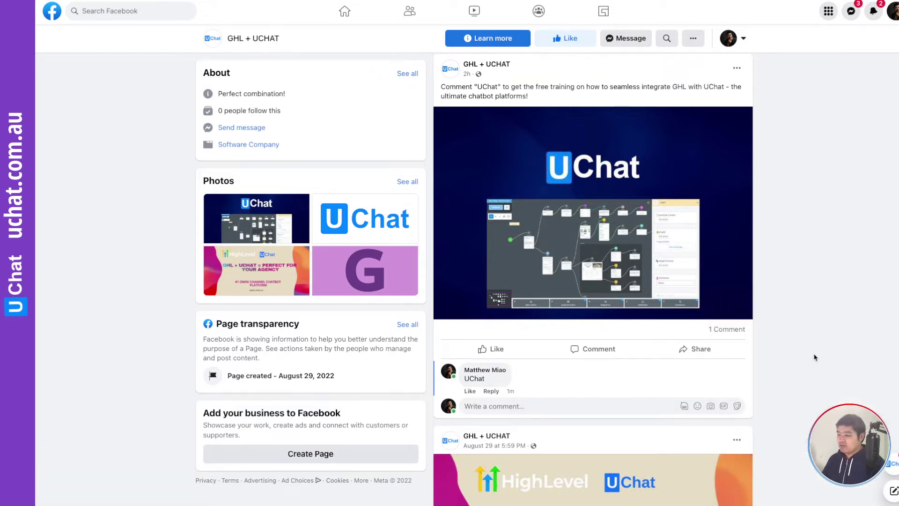
Reload the Facebook page and scroll down to the post's comments.
right_click(820, 335)
left_click(837, 358)
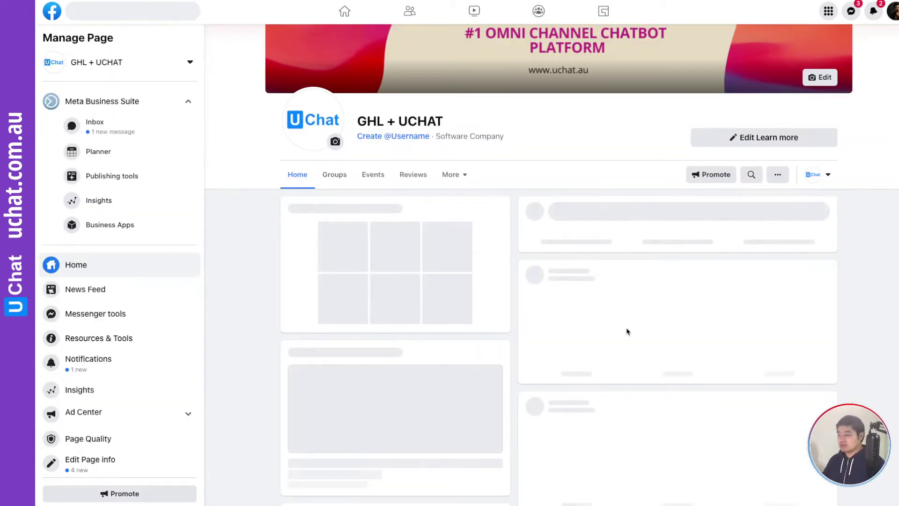
scroll(627, 332, "down", 7)
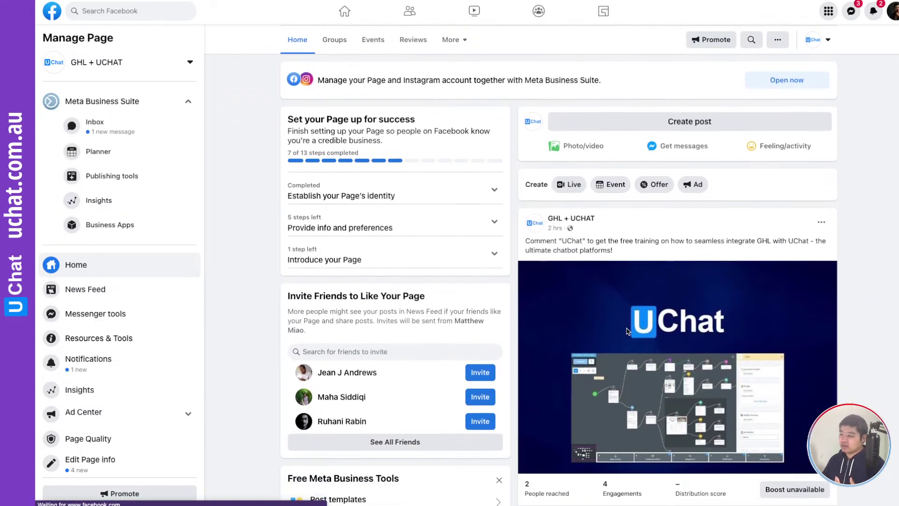
scroll(628, 331, "down", 3)
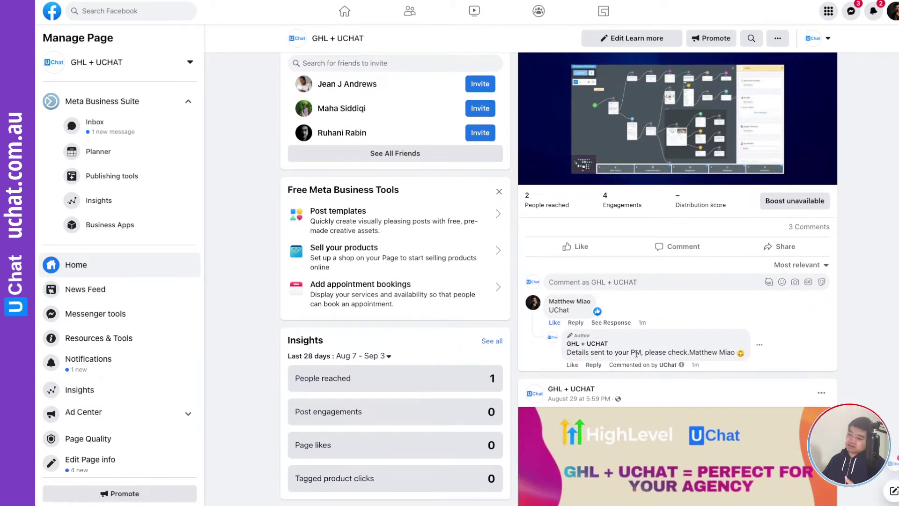
Highlight the automatic 'Details sent to your PM' reply and open the GHL + UCHAT chat.
left_click_drag(571, 352, 733, 352)
left_click(709, 349)
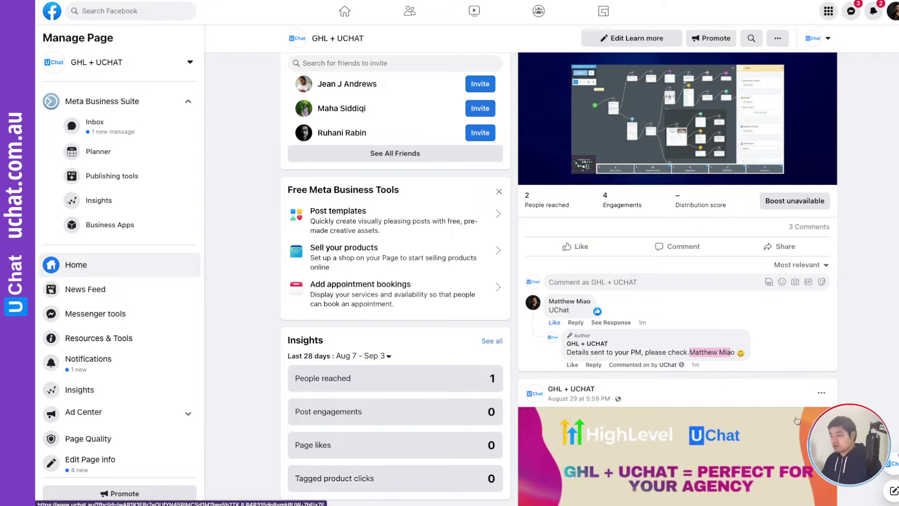
left_click(895, 466)
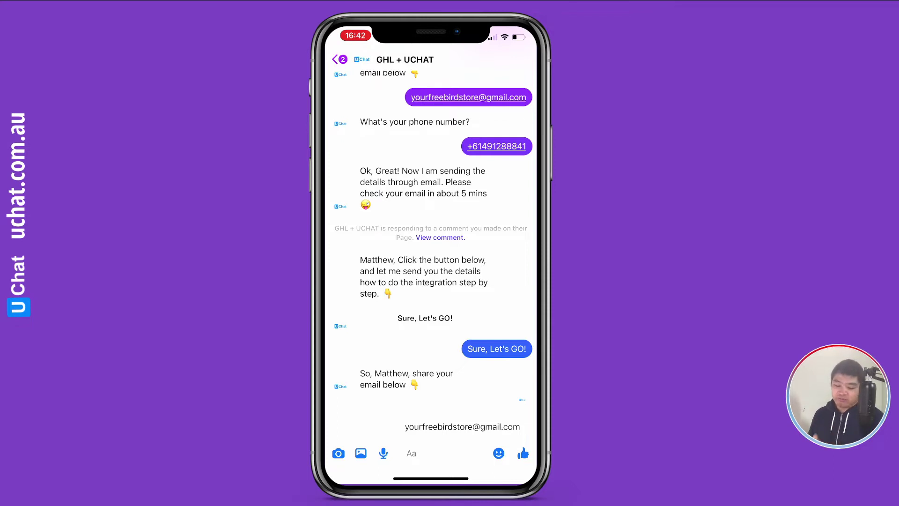
Send the bot an email address, then choose the suggested phone number quick reply.
left_click(411, 454)
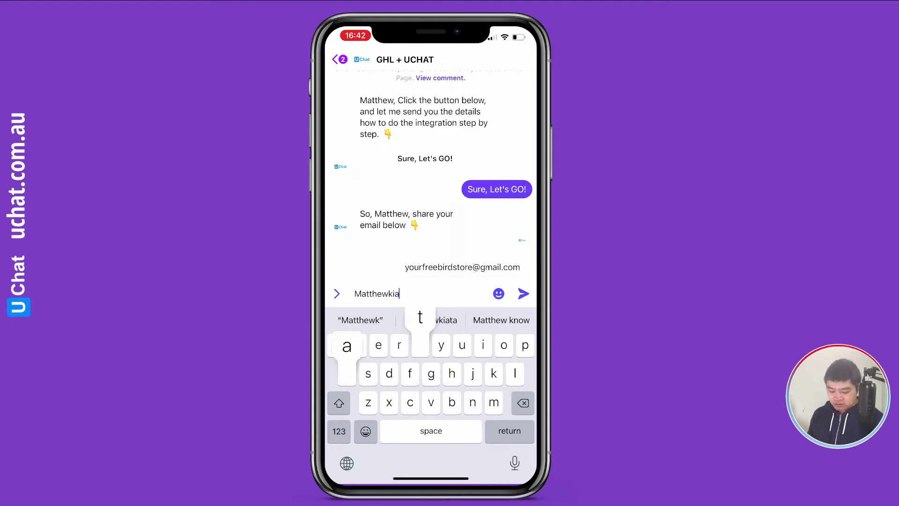
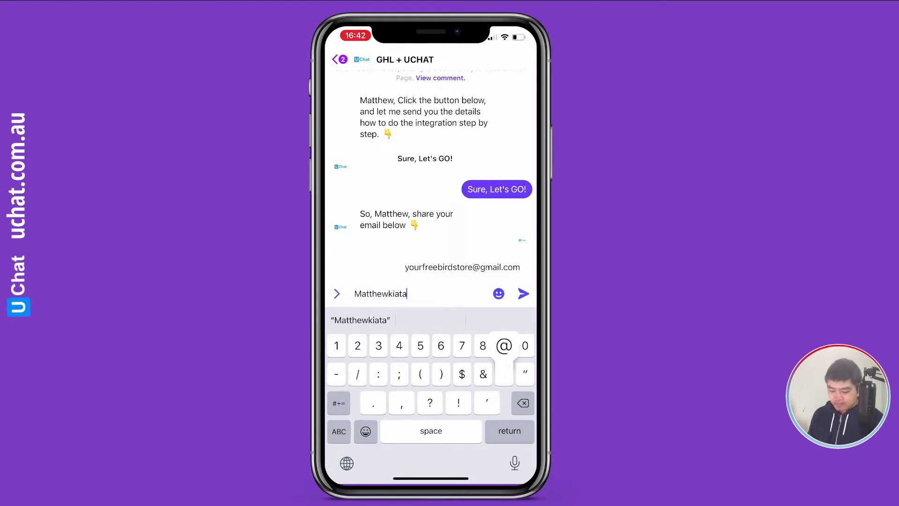
left_click(347, 463)
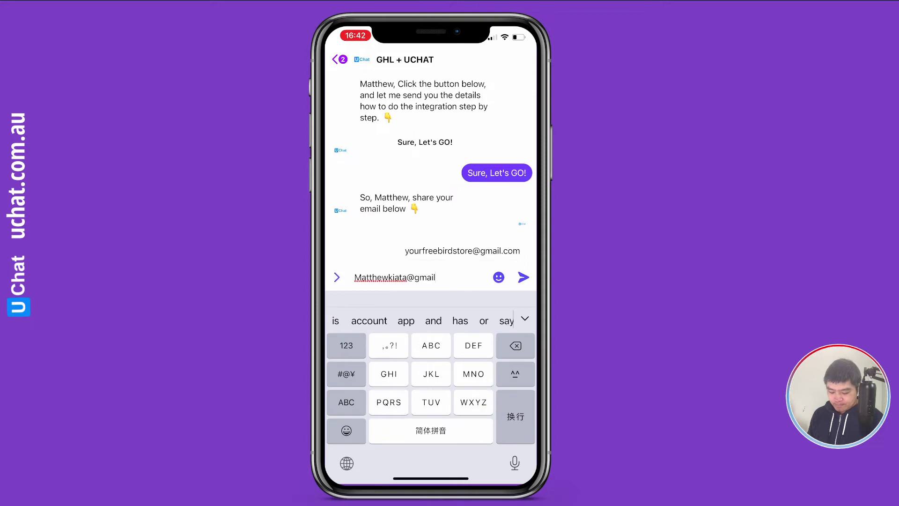
left_click(346, 463)
type(".v")
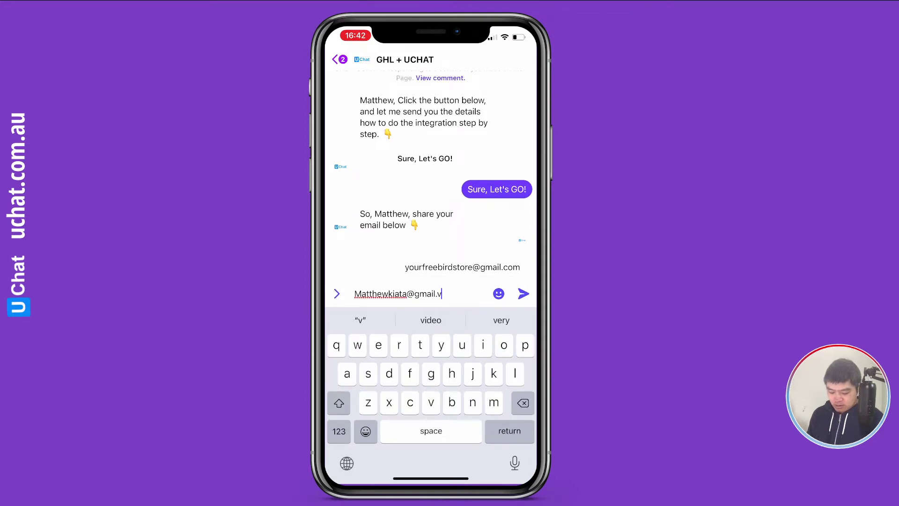
key("BackSpace")
type("com")
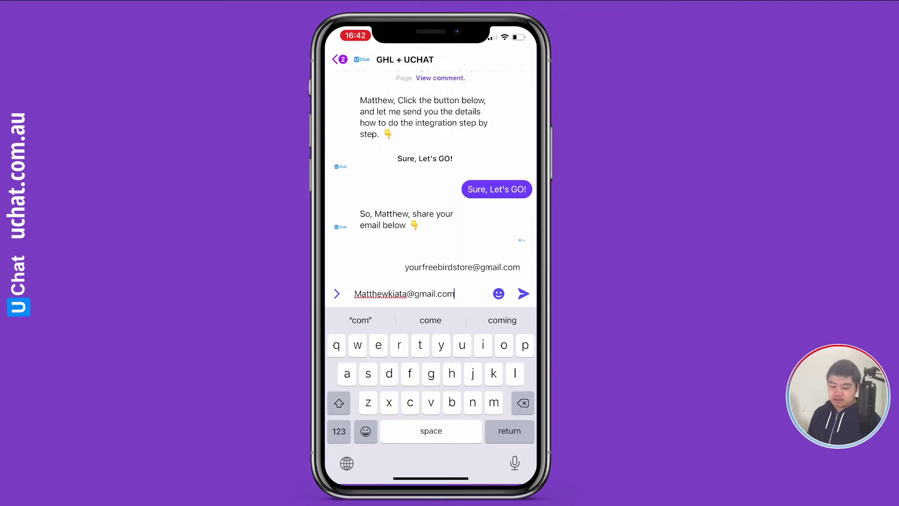
left_click(524, 293)
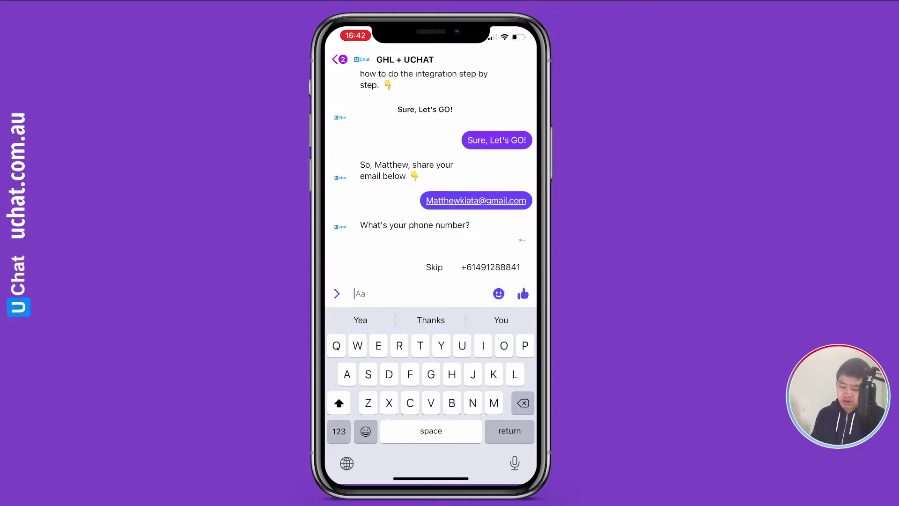
left_click(491, 267)
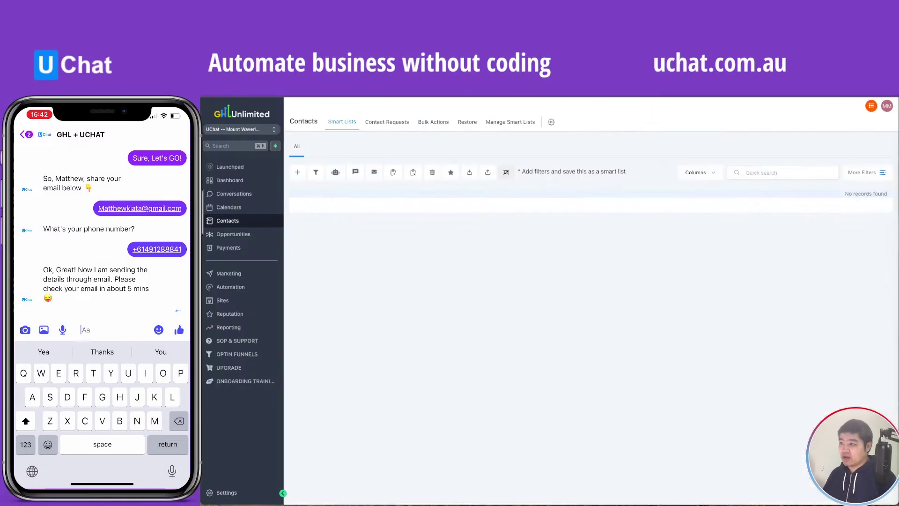
Reload GoHighLevel Contacts to check that the Messenger lead was added.
right_click(413, 274)
left_click(435, 298)
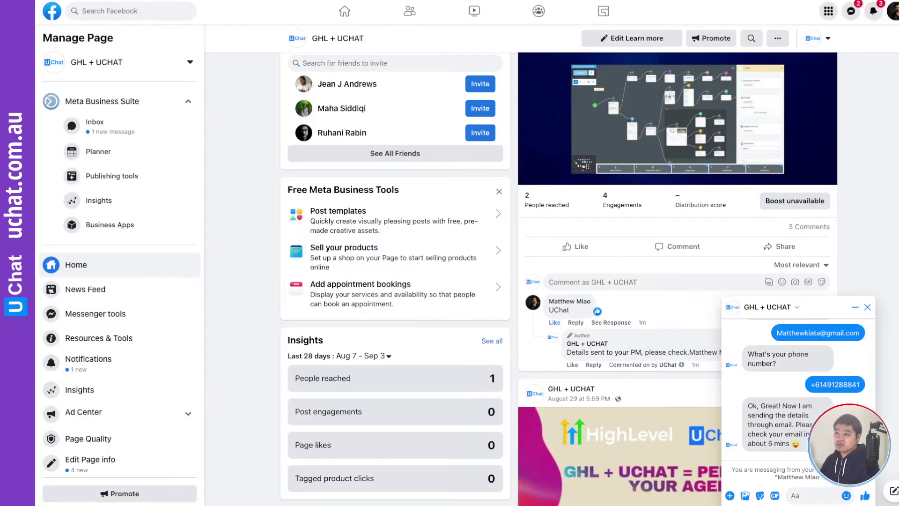
Close the unrelated chat and the bot's Messenger conversation on the Facebook page.
scroll(473, 202, "up", 9)
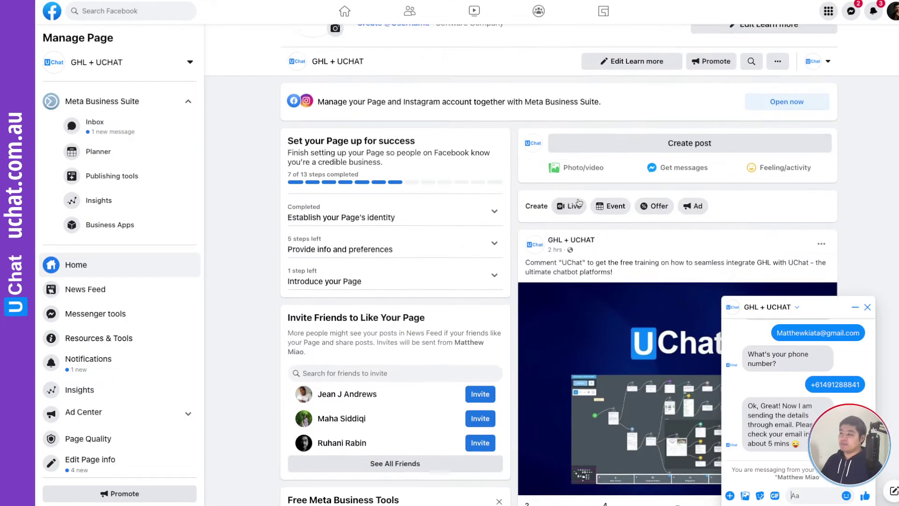
scroll(591, 222, "down", 5)
left_click(708, 308)
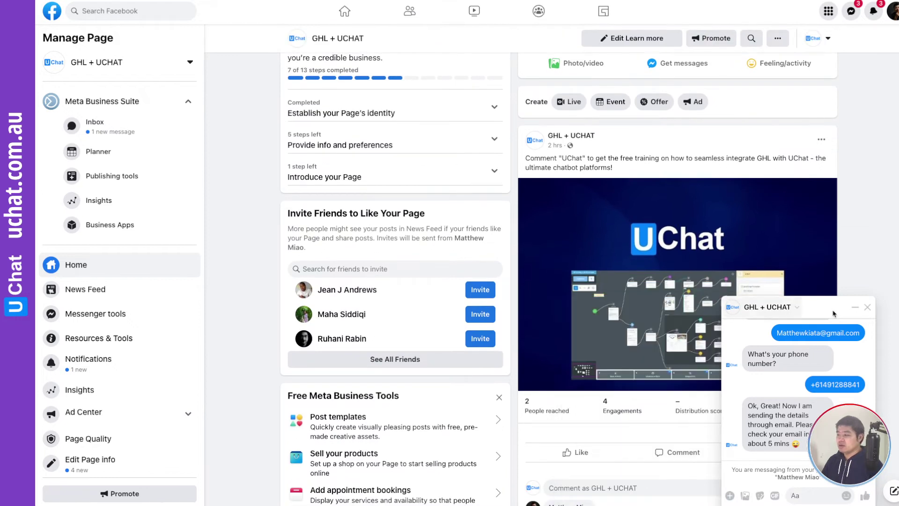
left_click(869, 307)
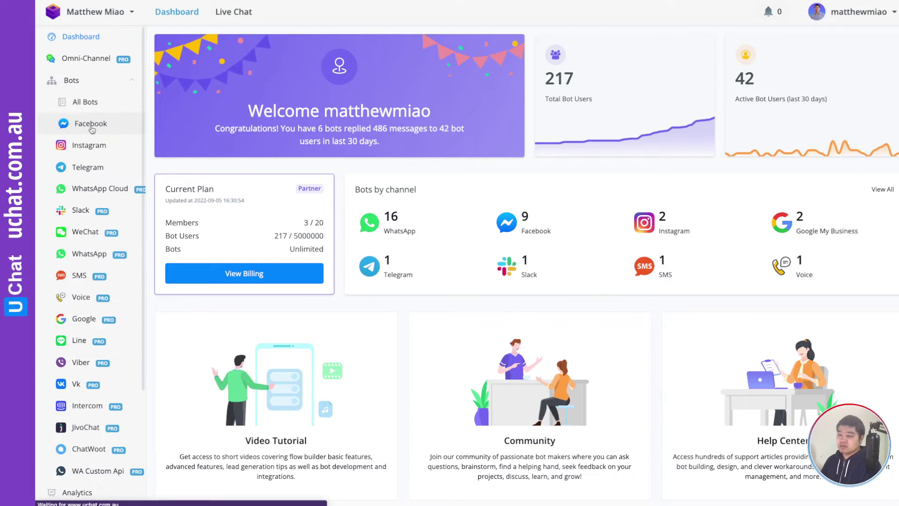
Open the GHL + UCHAT Facebook bot's Automation triggers and its Comment Keywords tab.
left_click(90, 127)
left_click(583, 424)
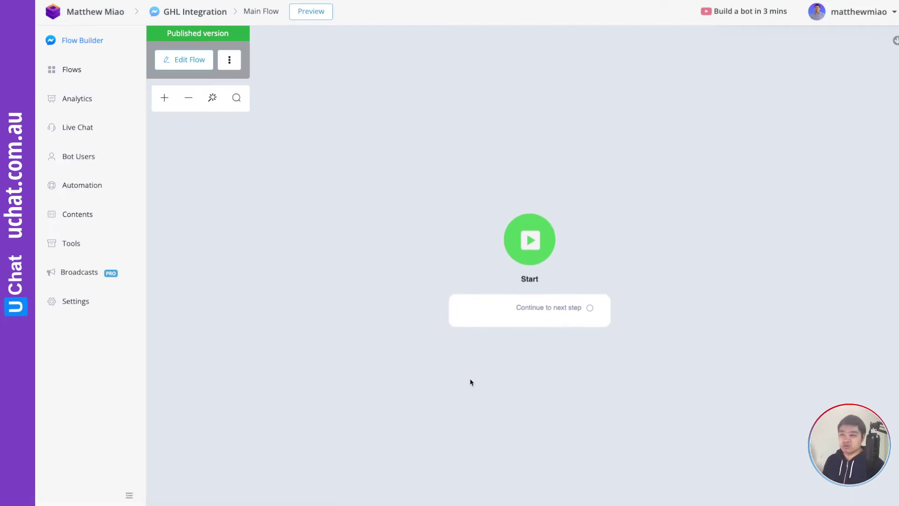
left_click(82, 186)
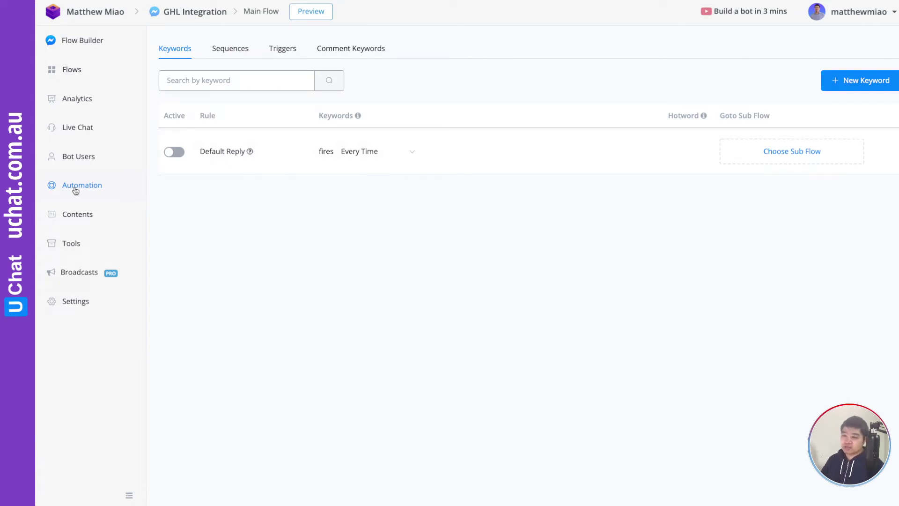
left_click(282, 52)
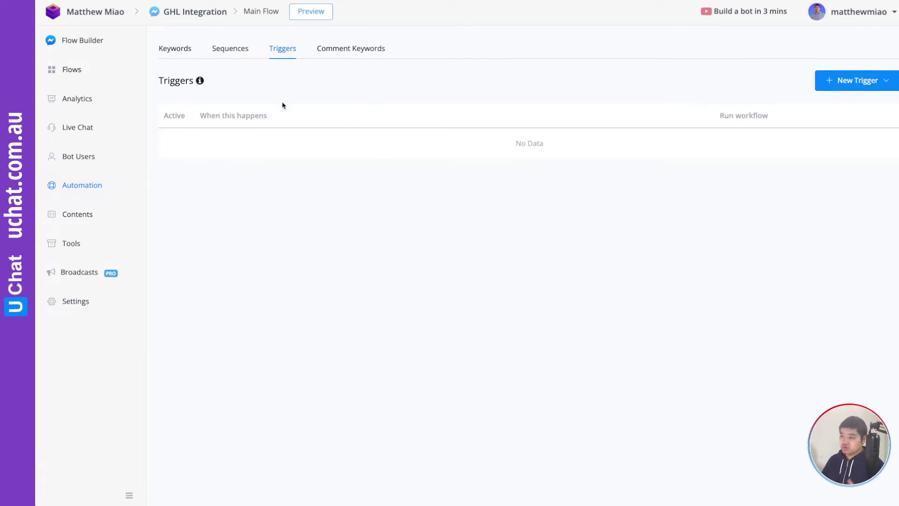
left_click(348, 53)
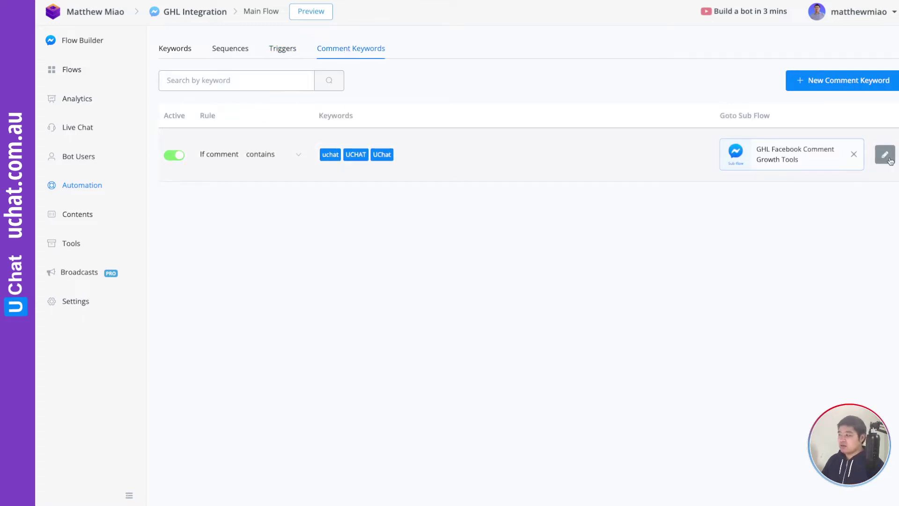
Edit the UChat keyword rule and expand its 'Track comments on' post list.
left_click(890, 156)
left_click(135, 92)
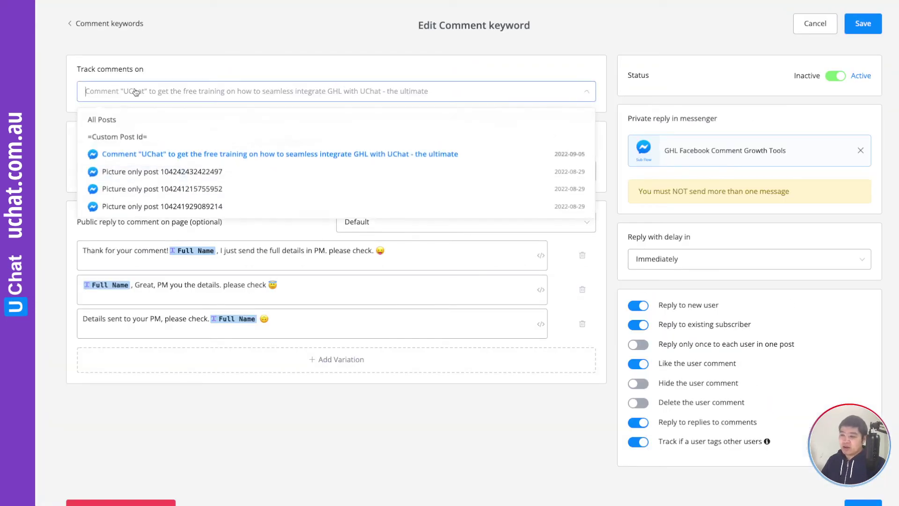
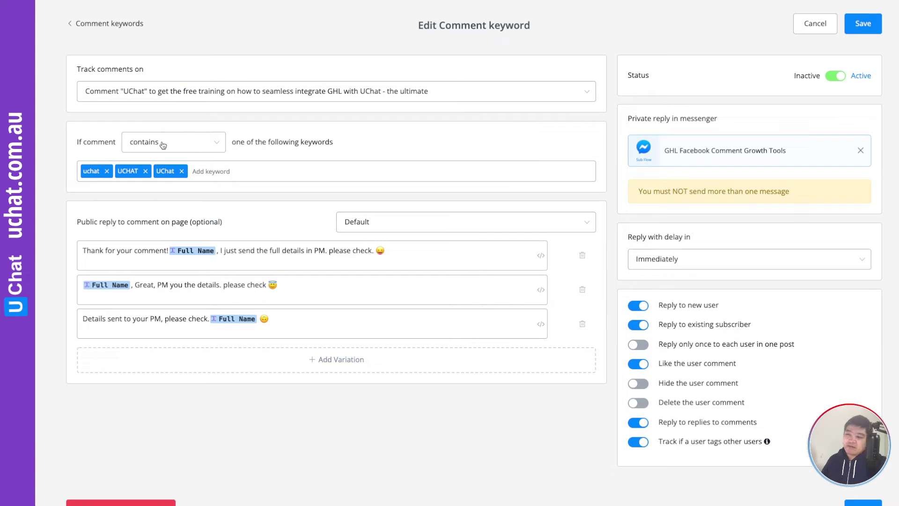
left_click(163, 143)
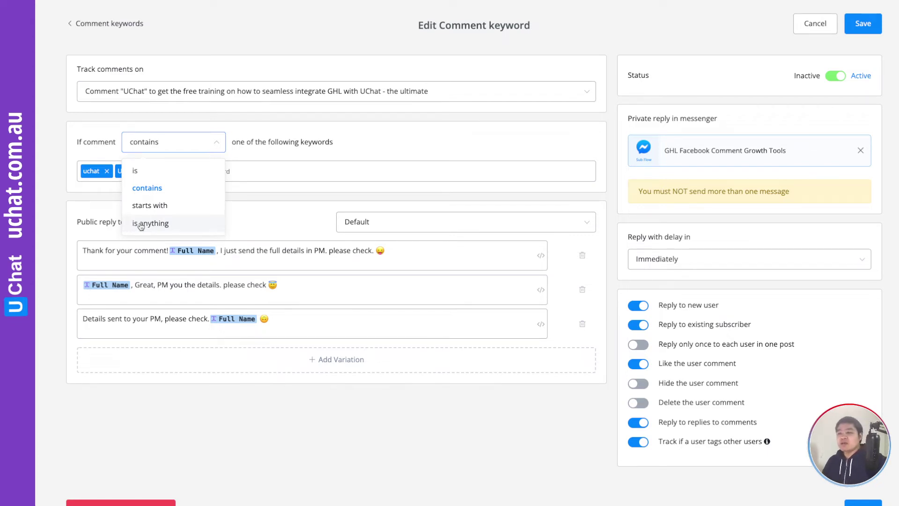
left_click(106, 252)
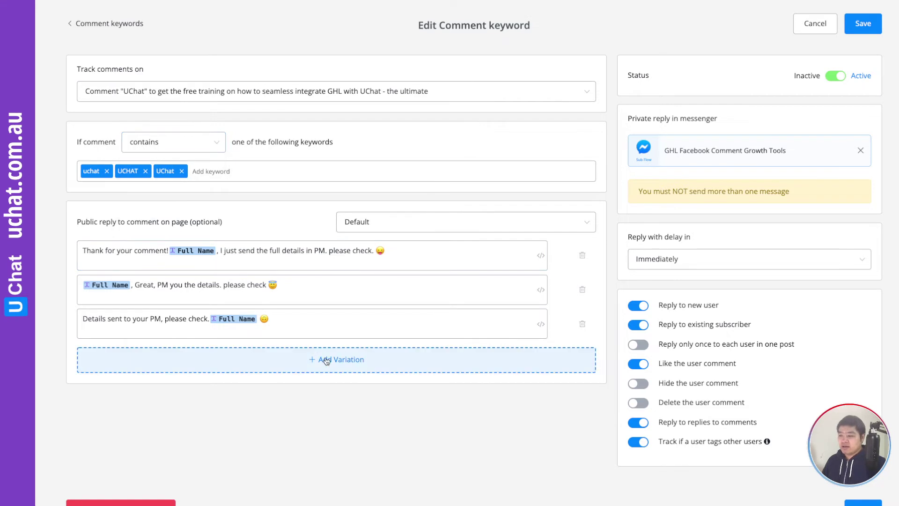
left_click(327, 360)
left_click(583, 361)
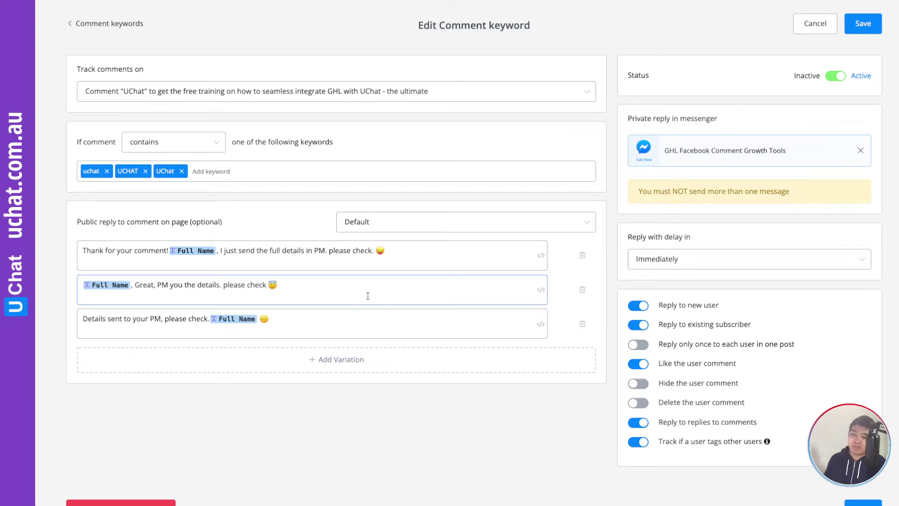
left_click(541, 290)
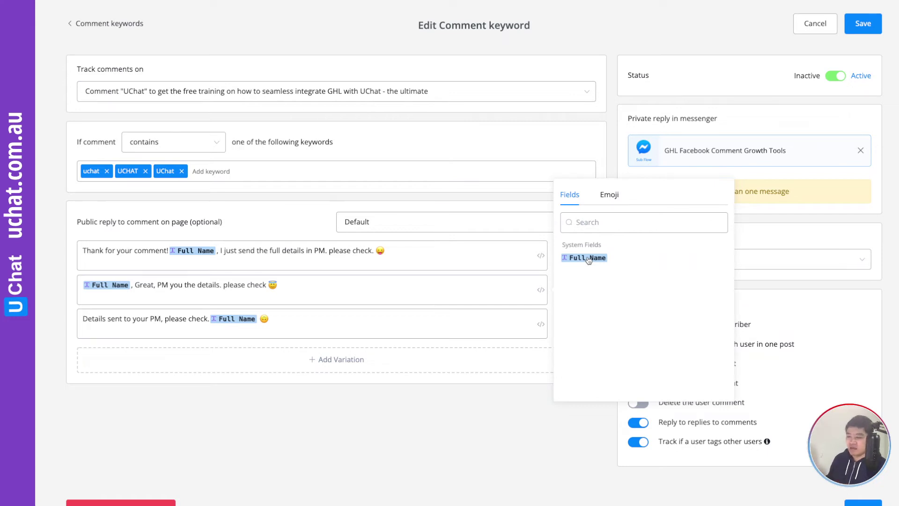
left_click(284, 229)
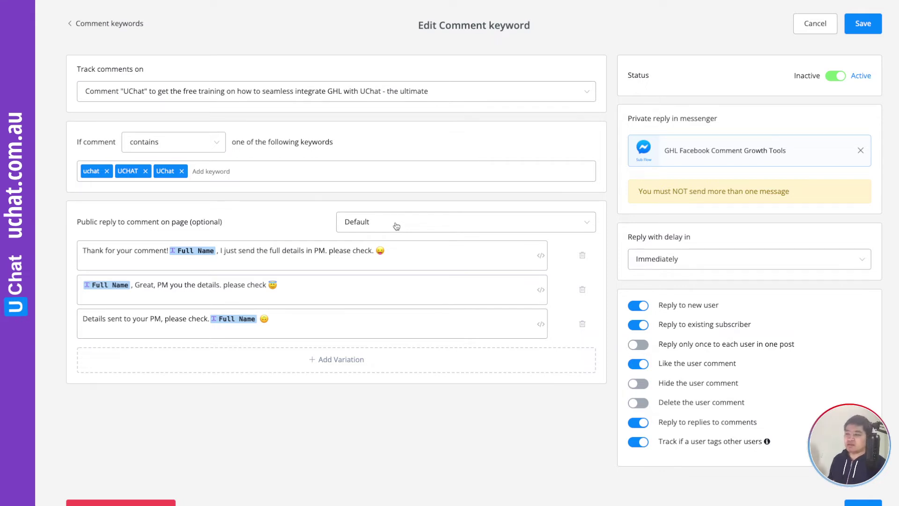
left_click(396, 223)
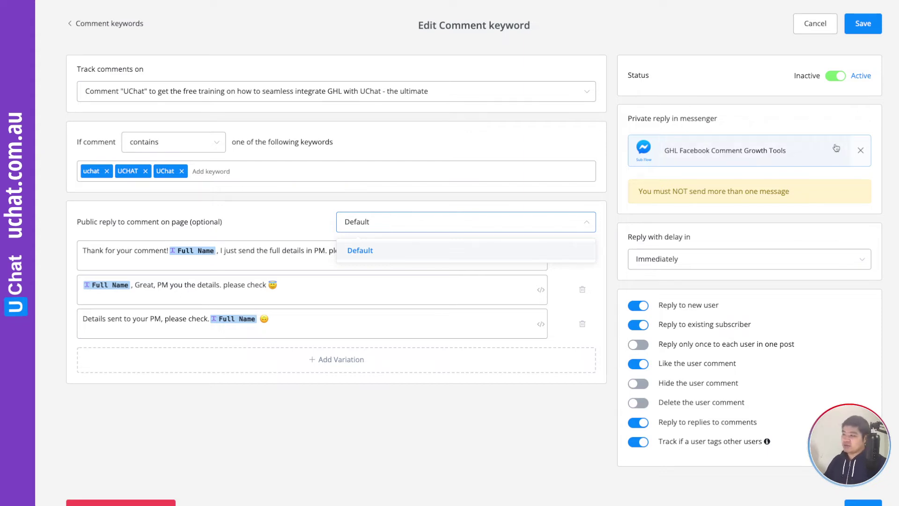
left_click(860, 150)
left_click(740, 156)
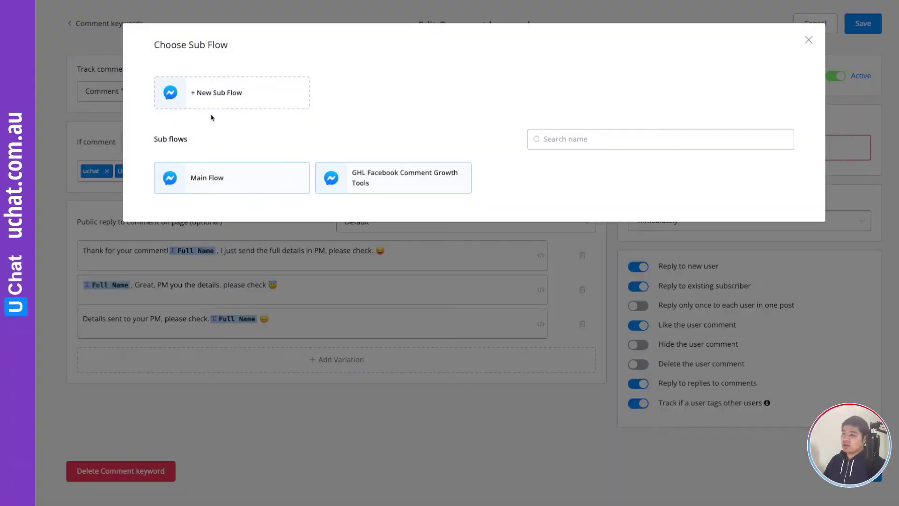
left_click(384, 185)
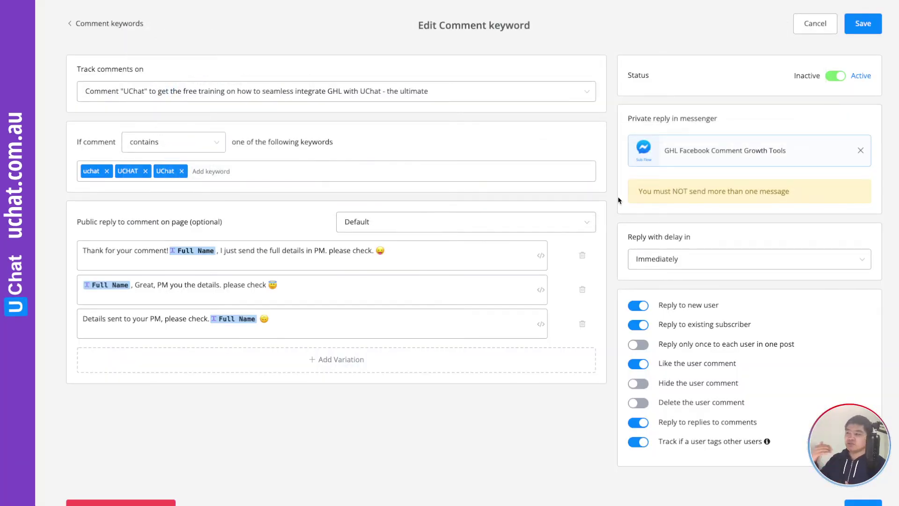
left_click(656, 259)
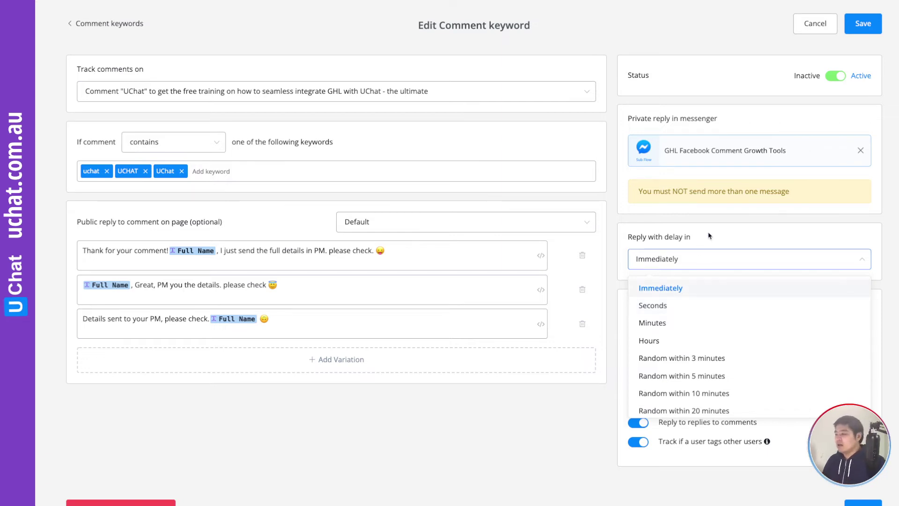
Keep the reply delay at Immediately and review the existing-subscriber reply, comment-like and tag-tracking settings.
left_click(702, 257)
scroll(679, 262, "down", 1)
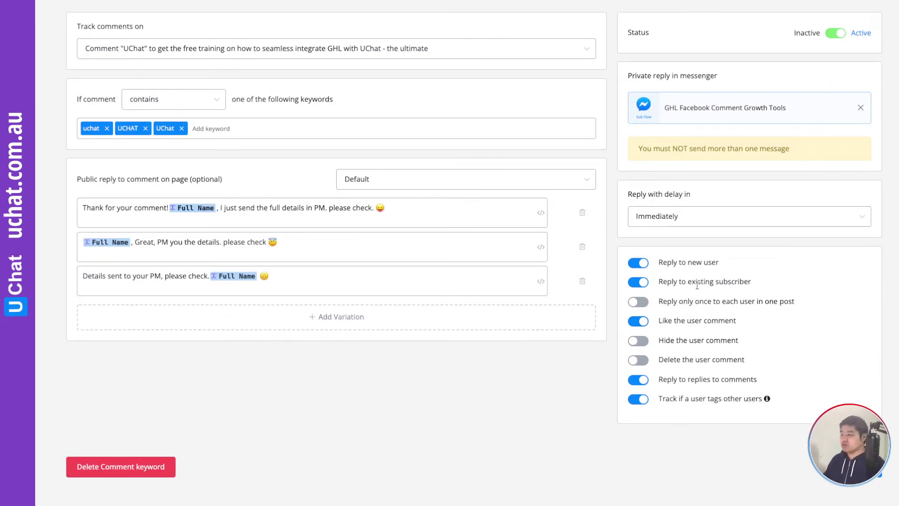
left_click_drag(688, 281, 754, 285)
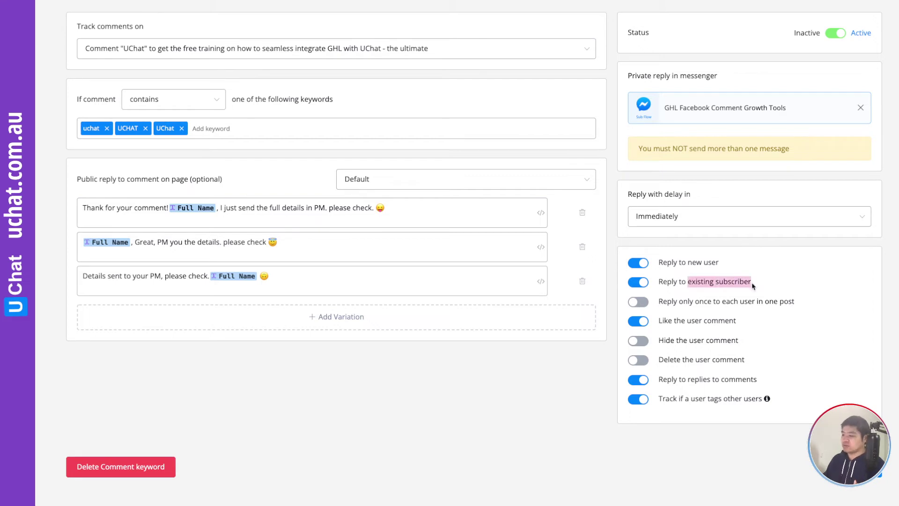
left_click(721, 309)
left_click_drag(687, 321, 746, 331)
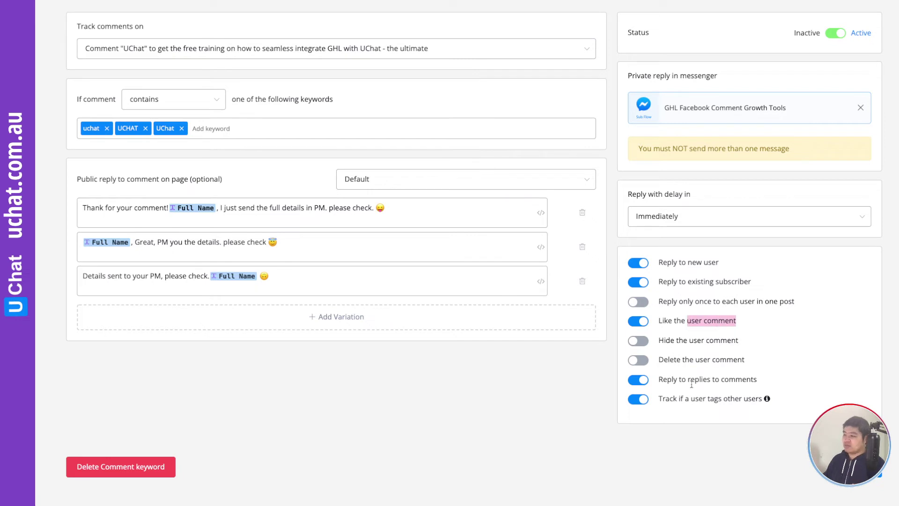
left_click_drag(659, 398, 759, 399)
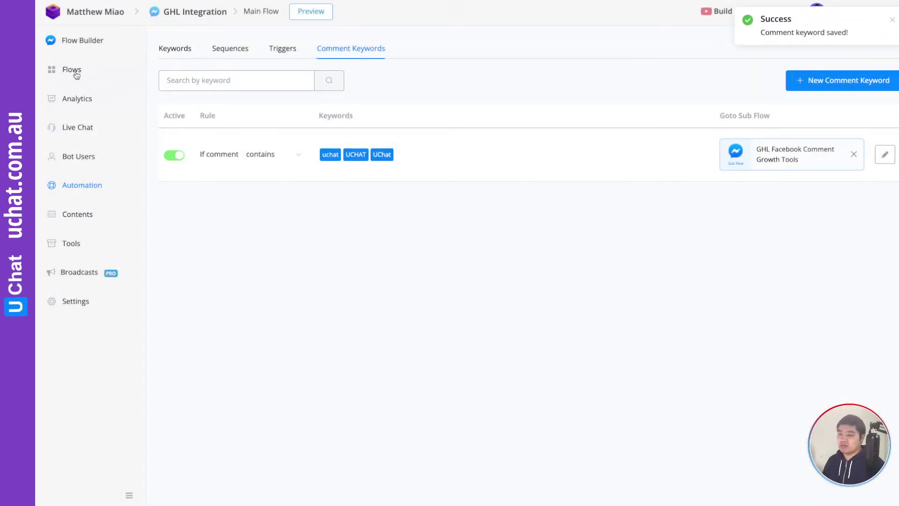
Open the GHL Facebook Comment Growth Tools sub flow from Flows and pan to Question #2.
left_click(73, 71)
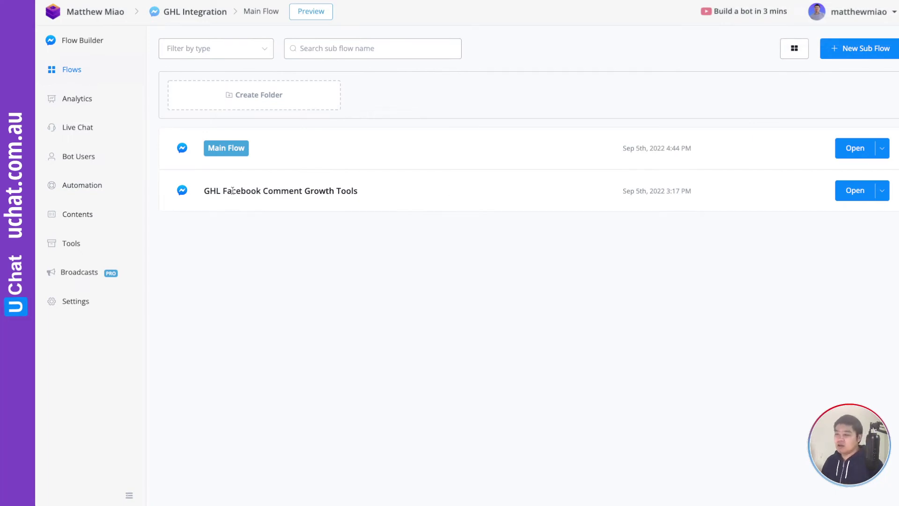
left_click(848, 195)
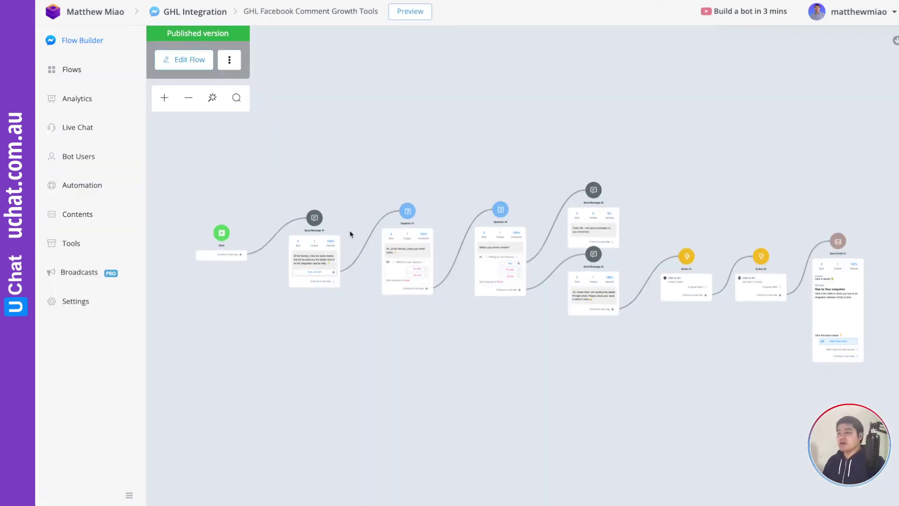
scroll(335, 196, "up", 5)
scroll(401, 184, "down", 3)
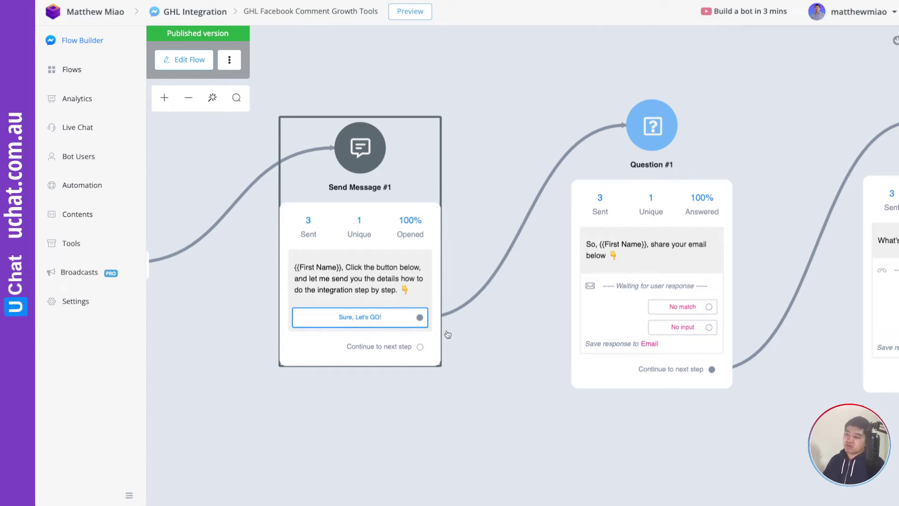
left_click_drag(479, 335, 287, 296)
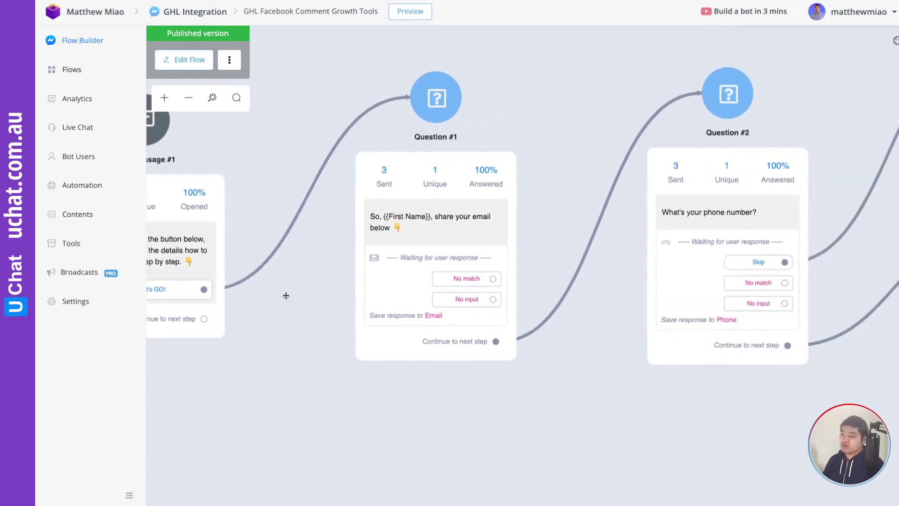
Start a draft of the flow and review, then close, the Question #1 settings.
left_click(184, 60)
scroll(408, 187, "up", 5)
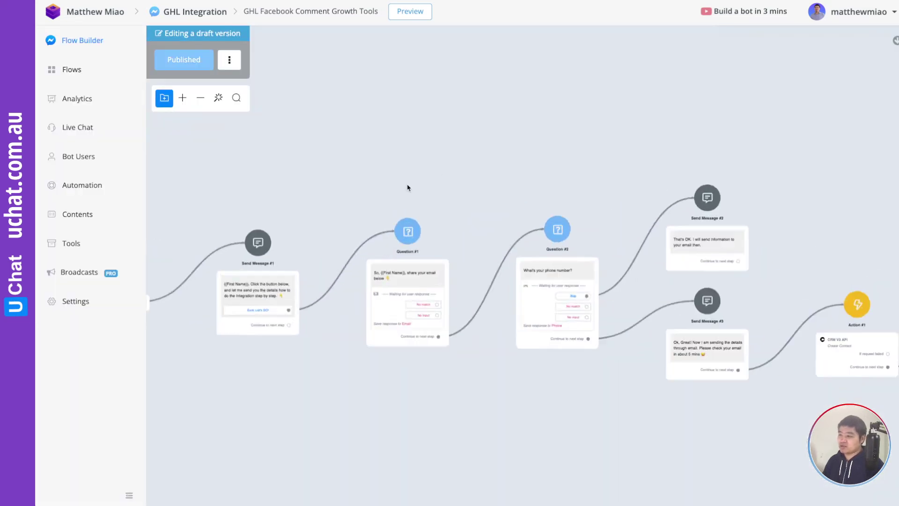
scroll(408, 188, "down", 4)
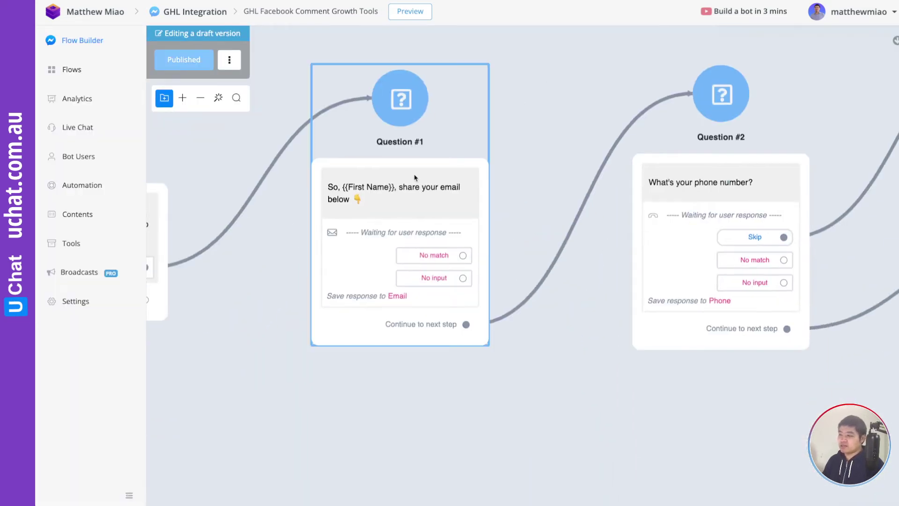
left_click(414, 177)
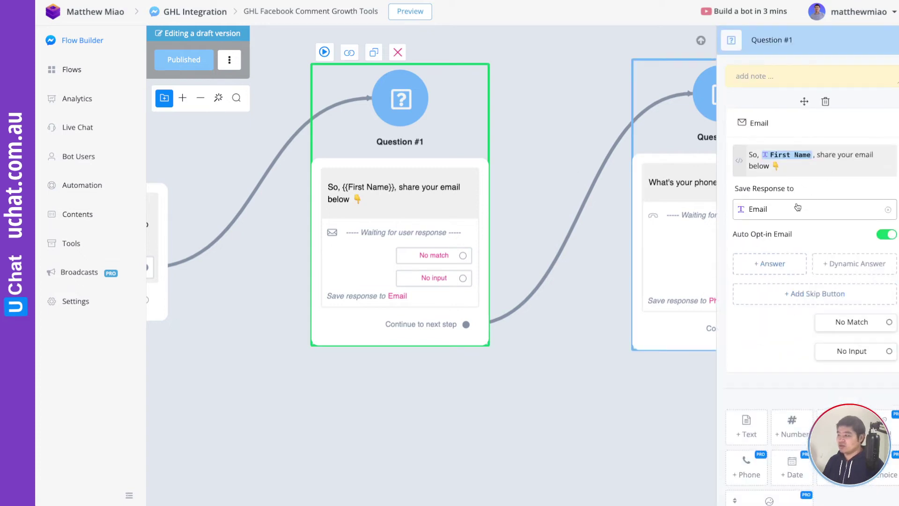
scroll(795, 206, "down", 1)
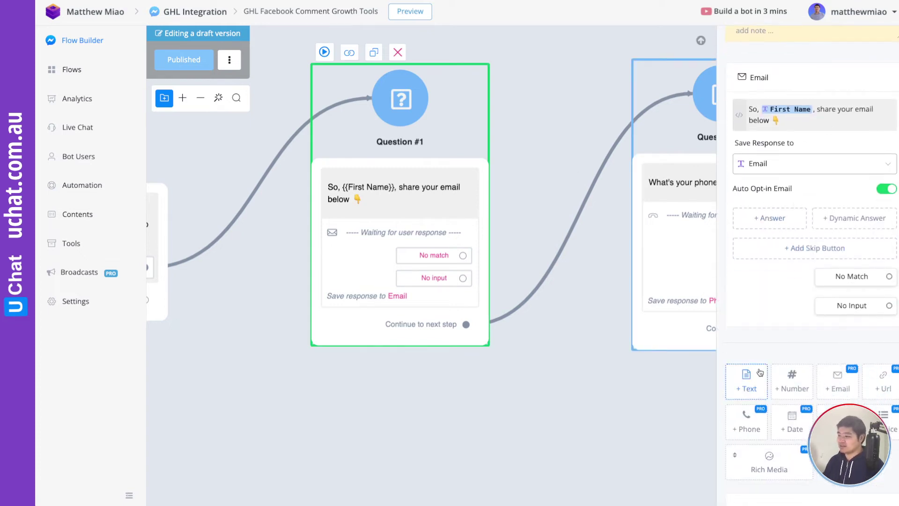
scroll(760, 372, "down", 1)
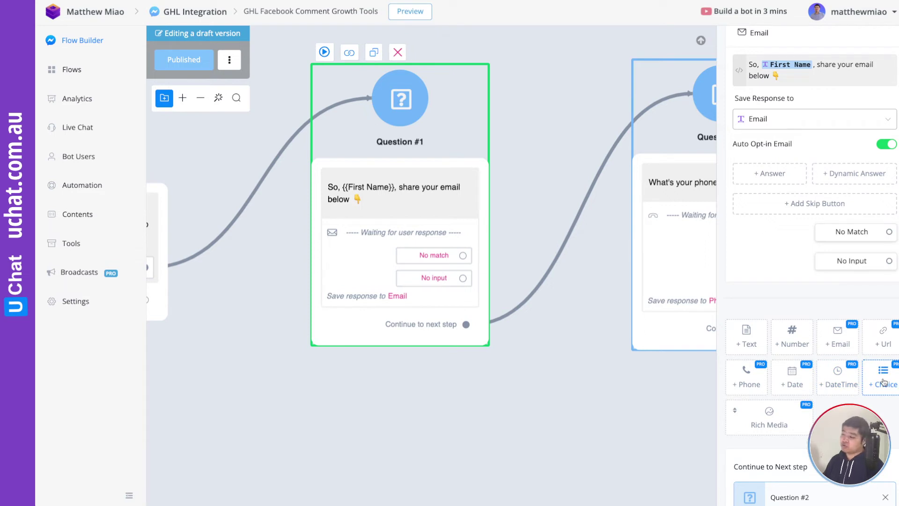
mouse_move(769, 417)
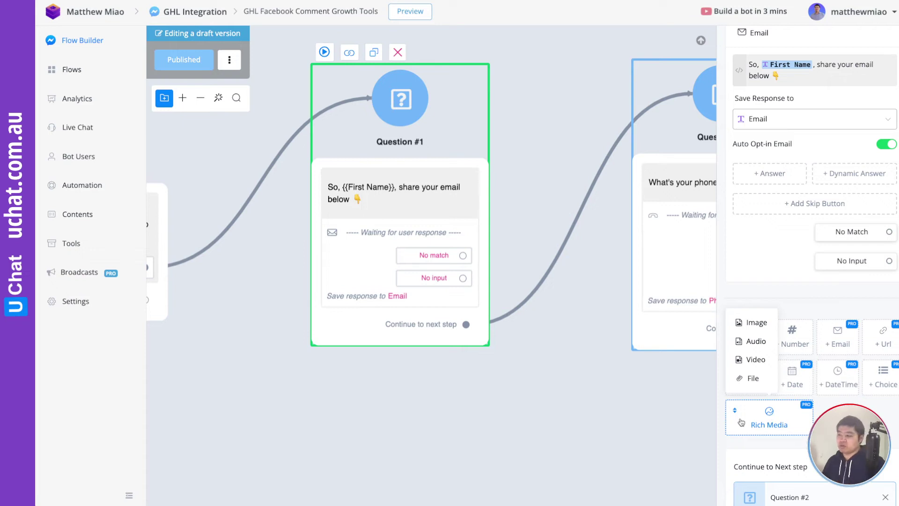
left_click(651, 407)
Pan past Send Message #2 and #3 to the second CRM V2 API action, then return to the dashboard.
left_click_drag(669, 406, 412, 397)
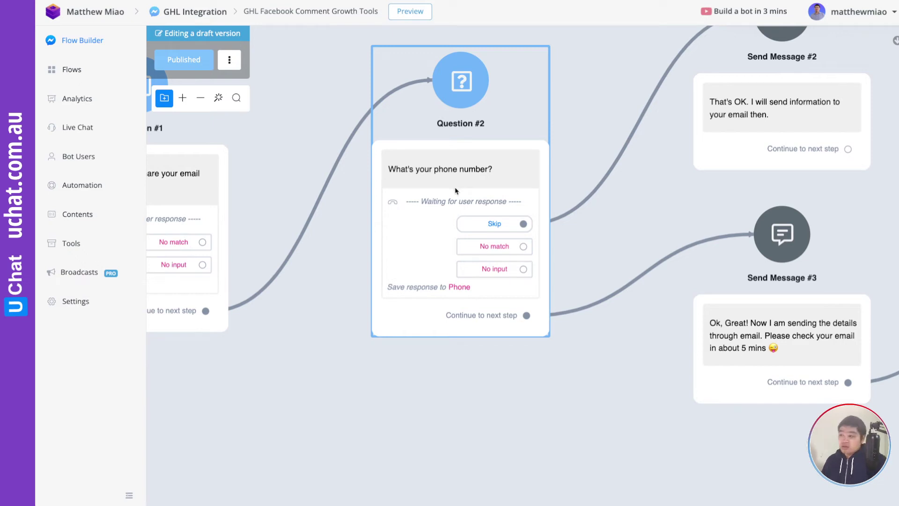
left_click_drag(621, 363, 462, 388)
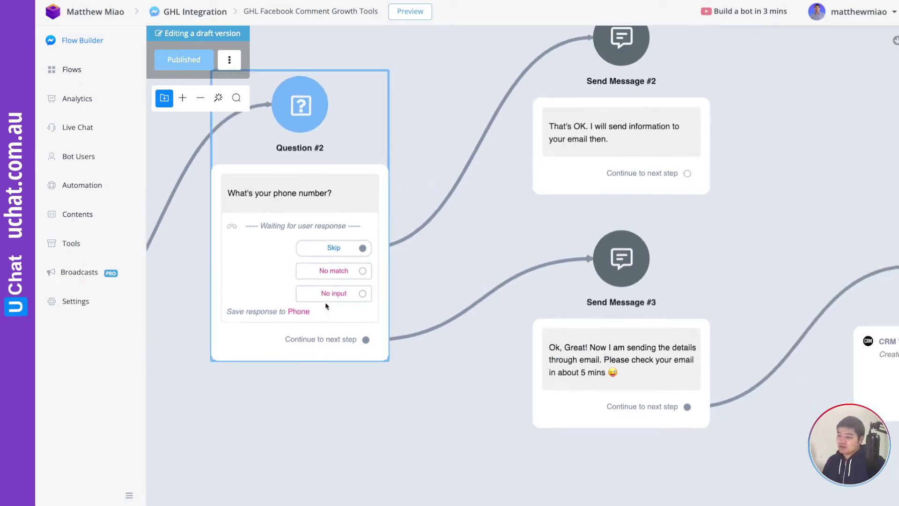
left_click_drag(449, 357, 417, 315)
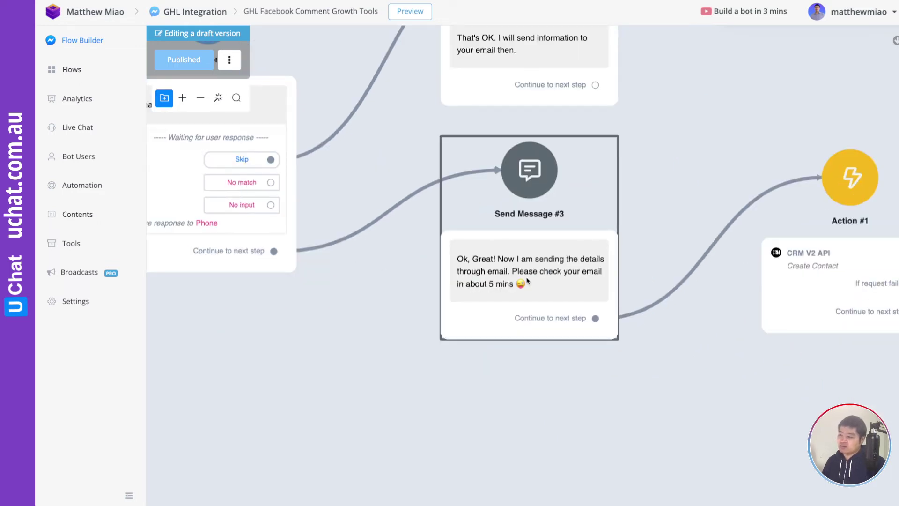
left_click_drag(634, 323, 373, 308)
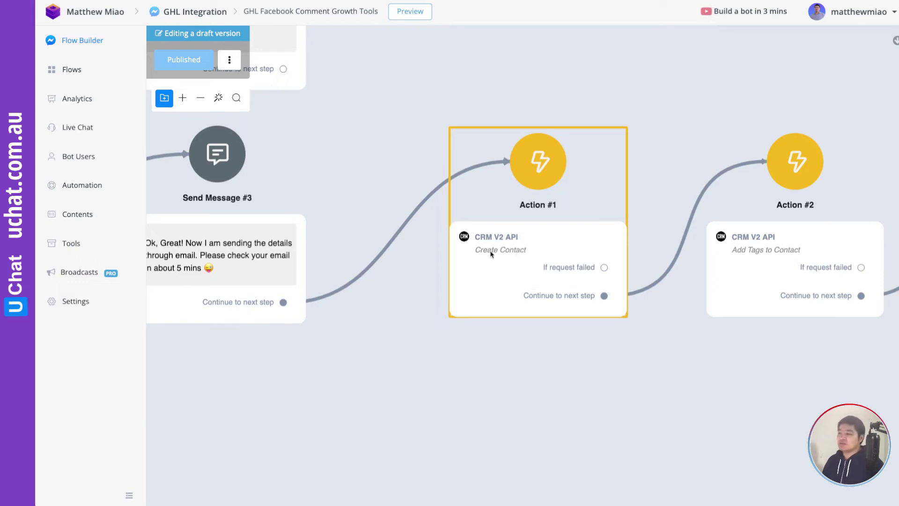
left_click(82, 17)
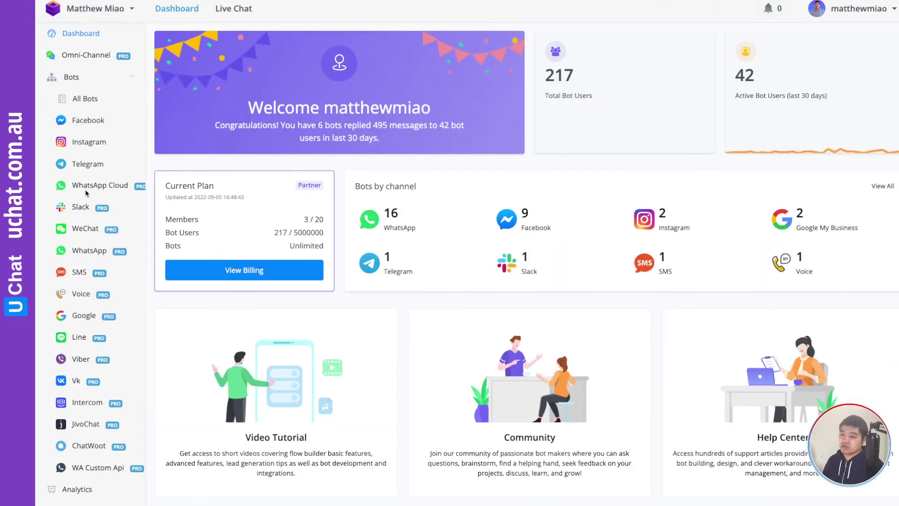
Go to Integrations and choose CRM V2 to view the connected CRM account.
scroll(66, 187, "down", 5)
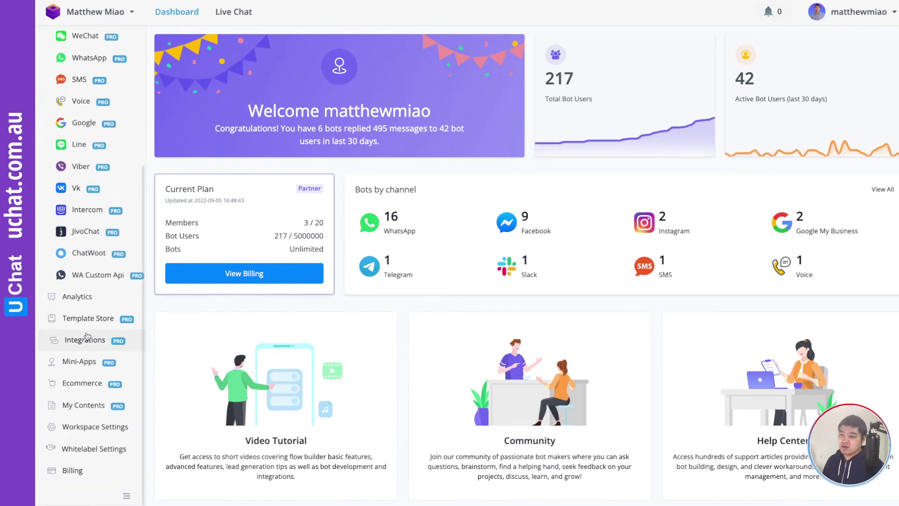
left_click(87, 340)
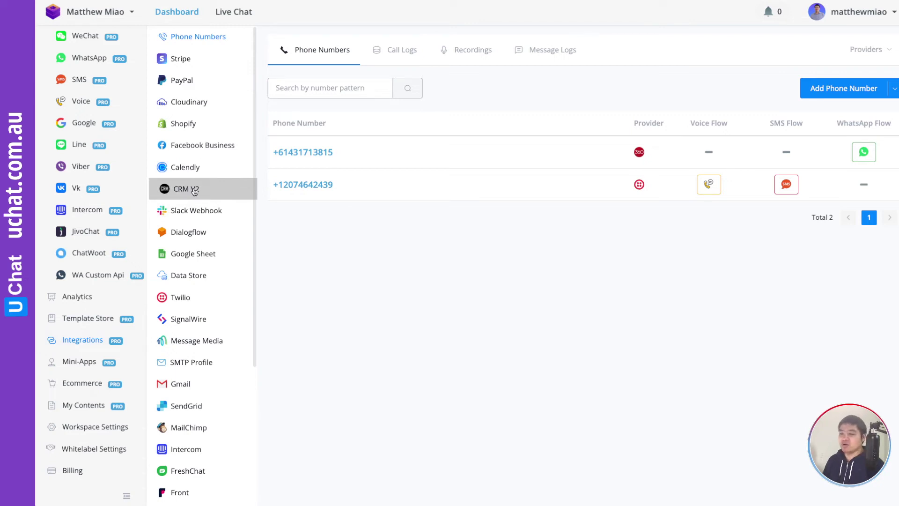
left_click(194, 191)
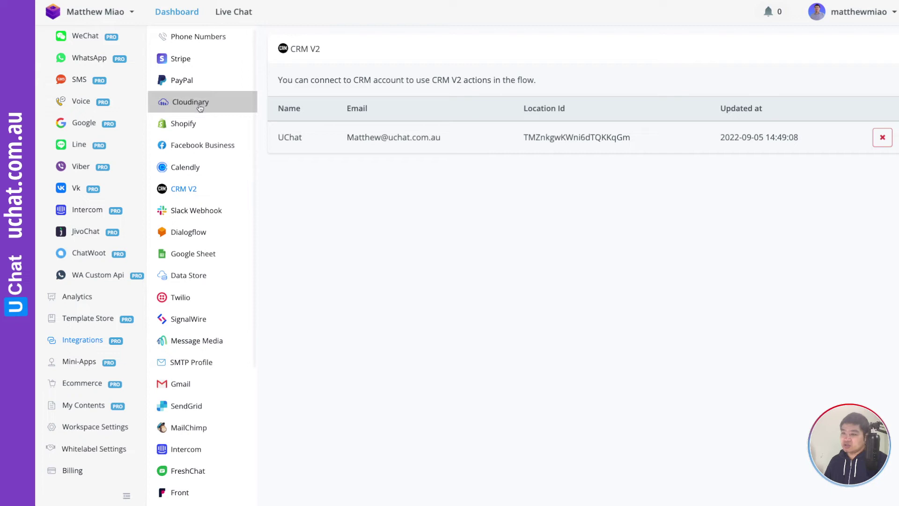
scroll(104, 127, "up", 2)
scroll(104, 126, "up", 3)
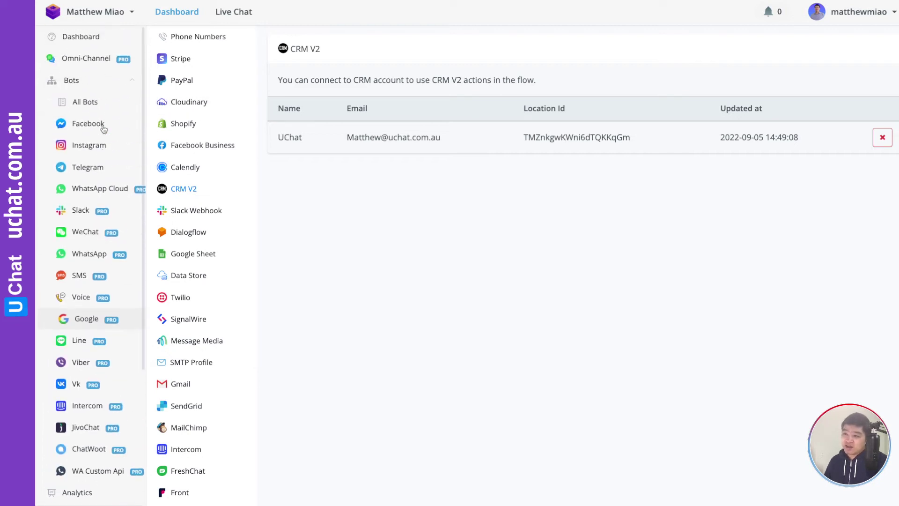
Browse the Facebook pages and Omni-Channel lists, then open the GHL + UCHAT page's bot.
left_click(96, 124)
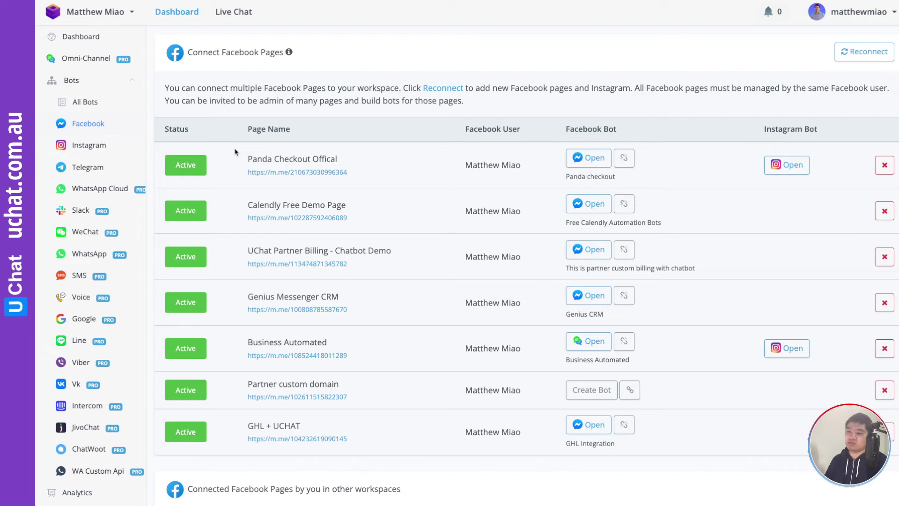
scroll(96, 253, "down", 3)
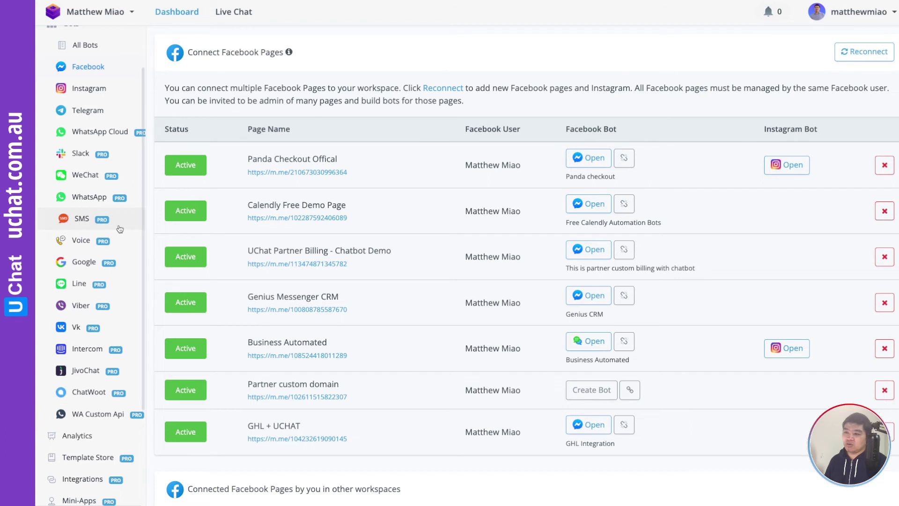
scroll(112, 244, "up", 2)
left_click(86, 58)
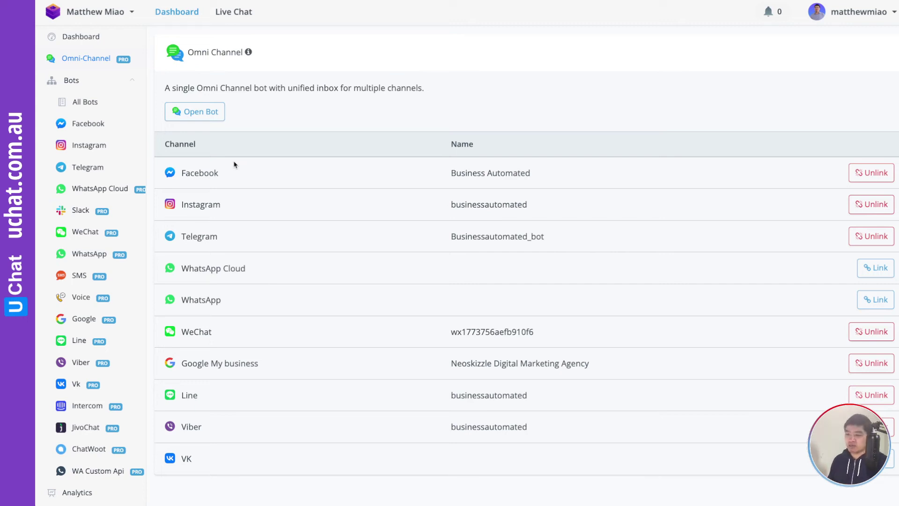
left_click(92, 124)
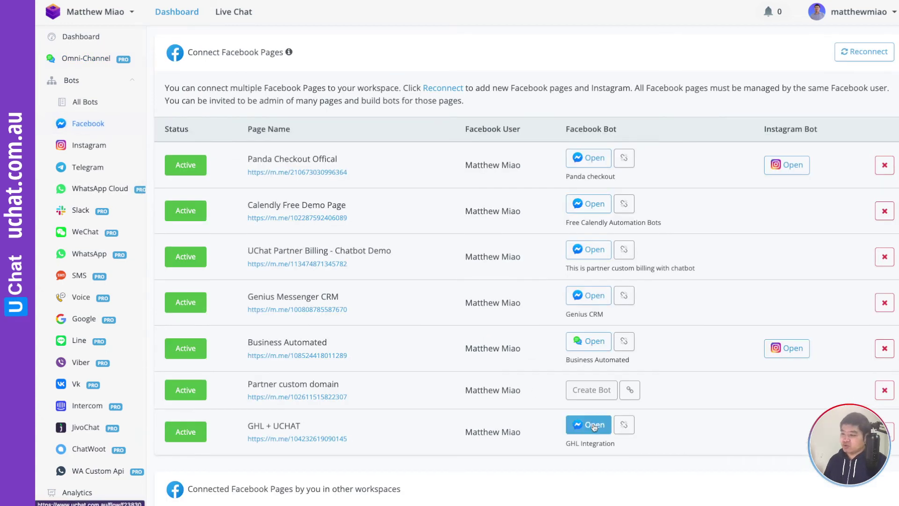
left_click(588, 424)
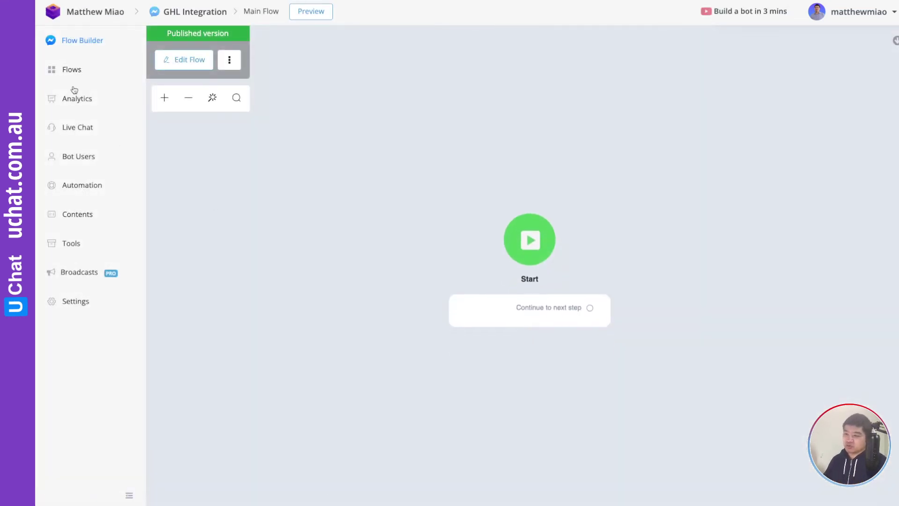
Open GHL Facebook Comment Growth Tools from Flows and inspect Action #1's Create Contact settings.
left_click(72, 72)
left_click(843, 190)
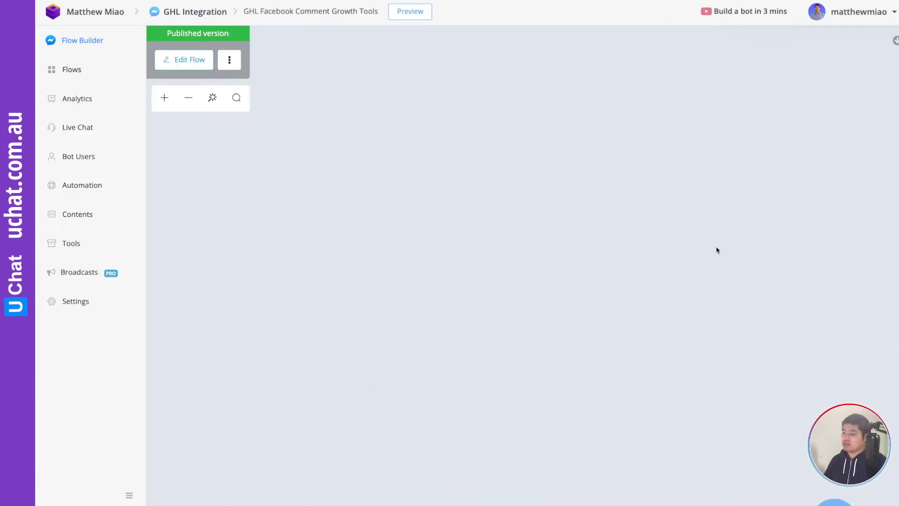
scroll(275, 94, "right", 10)
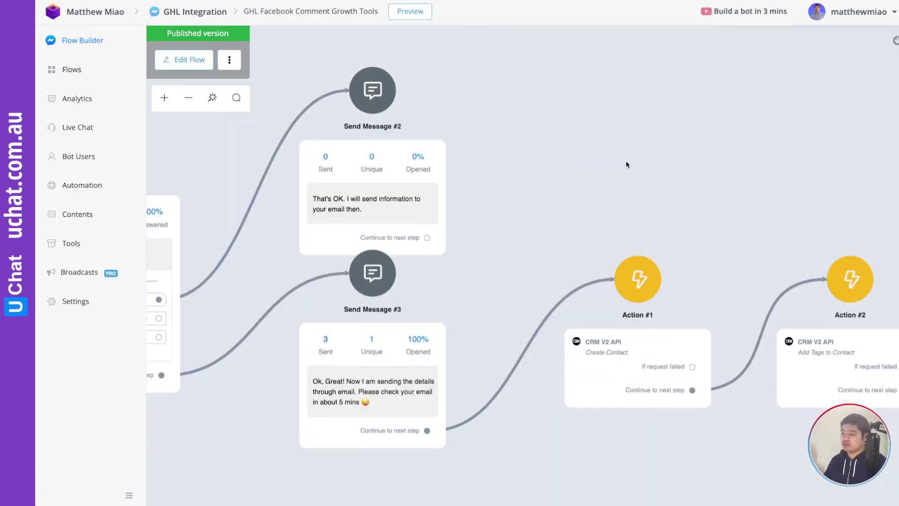
scroll(502, 167, "up", 3)
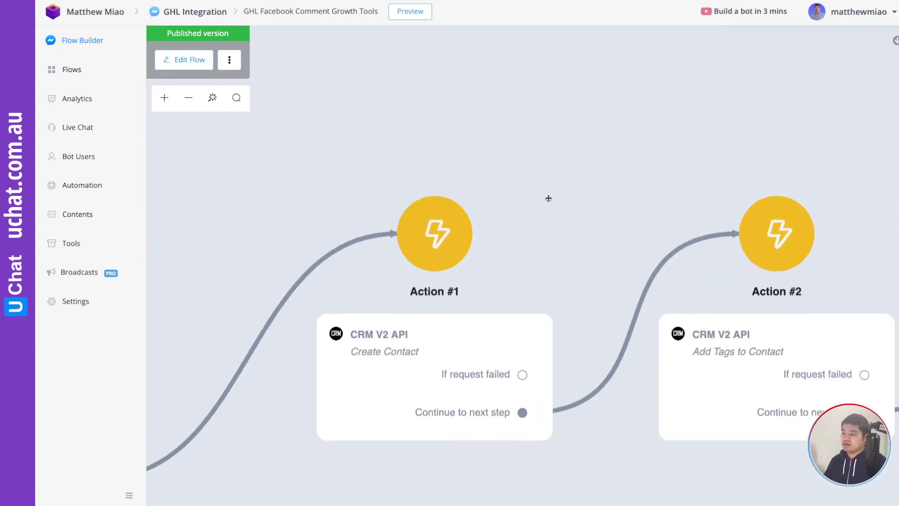
scroll(492, 140, "up", 3)
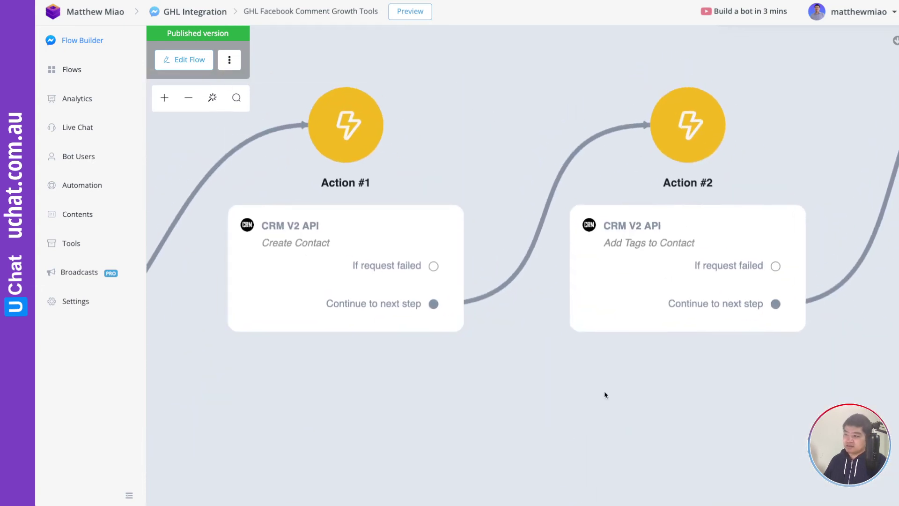
scroll(486, 321, "right", 4)
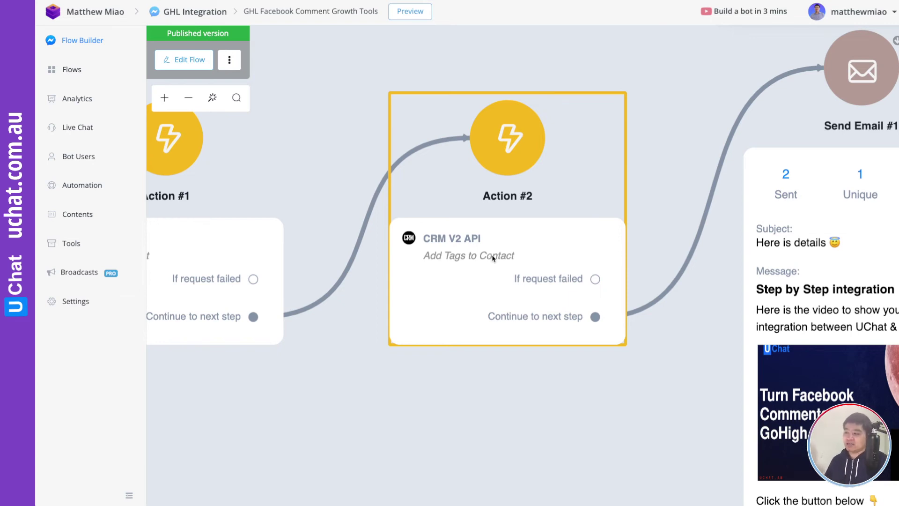
scroll(381, 161, "left", 2)
scroll(381, 161, "left", 5)
left_click(417, 265)
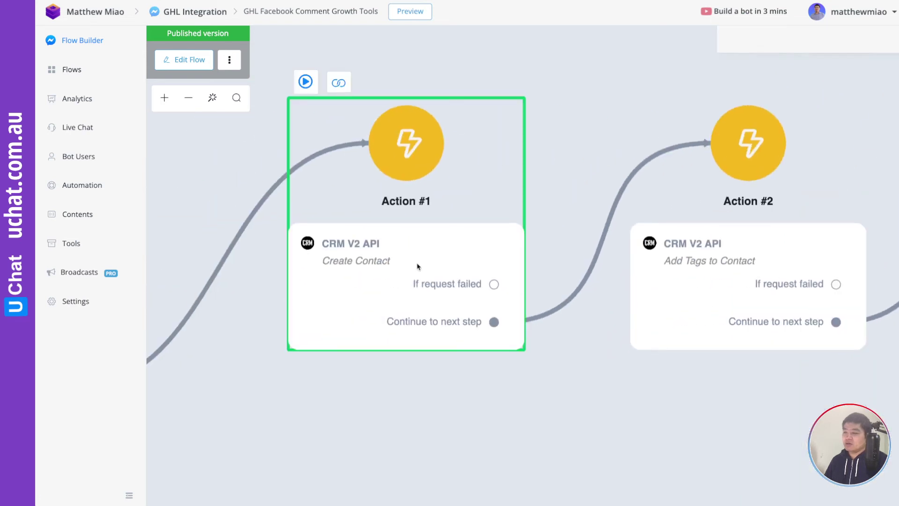
Start editing a draft of the flow and shift it to free empty canvas space.
left_click(185, 65)
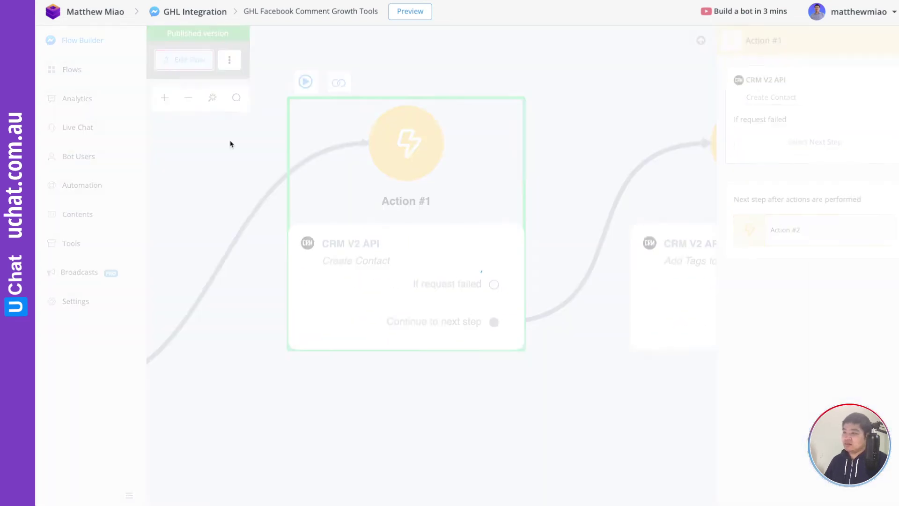
left_click_drag(417, 409, 333, 211)
left_click_drag(414, 261, 373, 253)
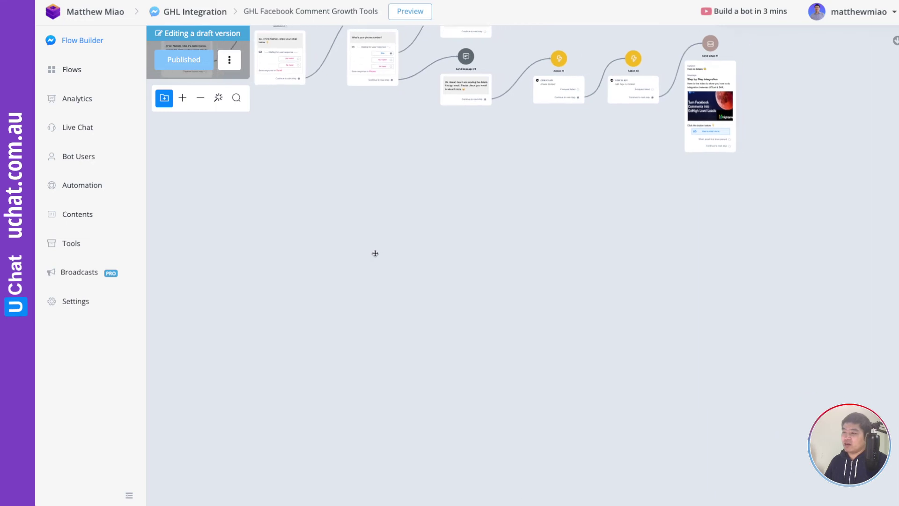
Add a new Action #3 step holding a CRM V2 API action from Integrations.
left_click(351, 180)
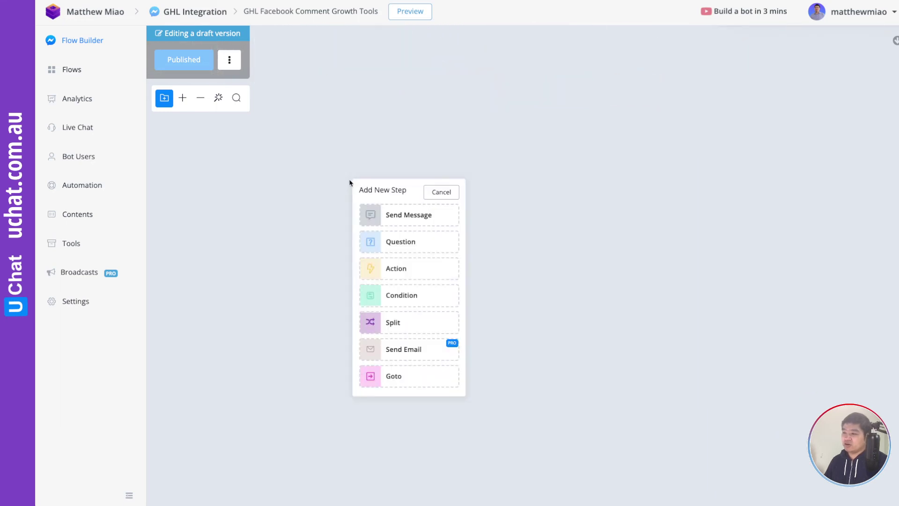
left_click(397, 270)
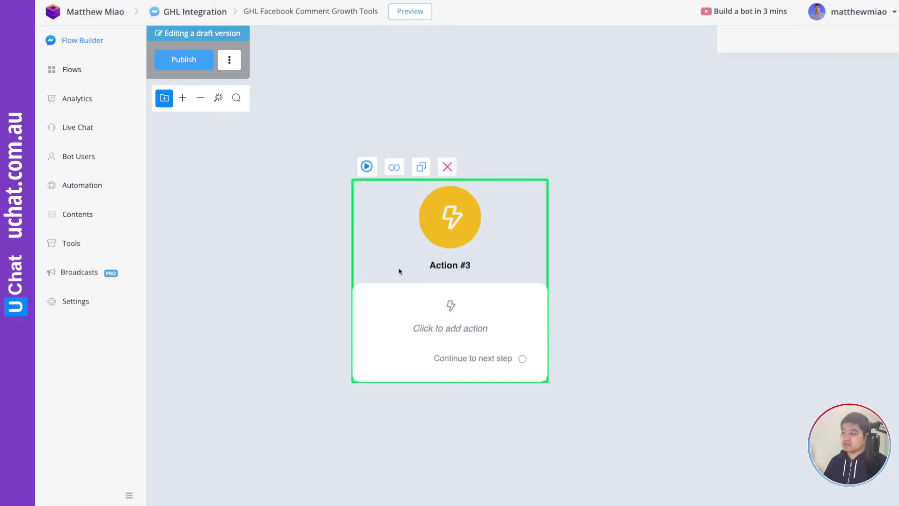
mouse_move(856, 186)
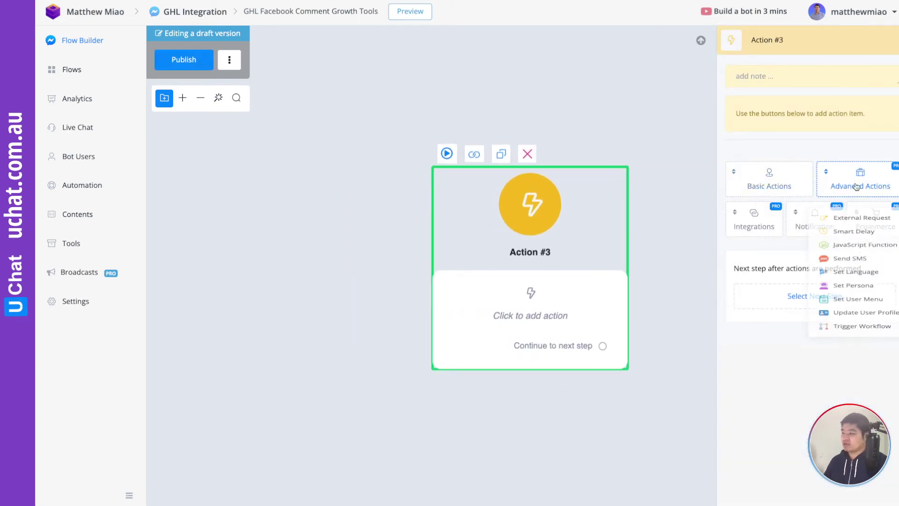
left_click(756, 227)
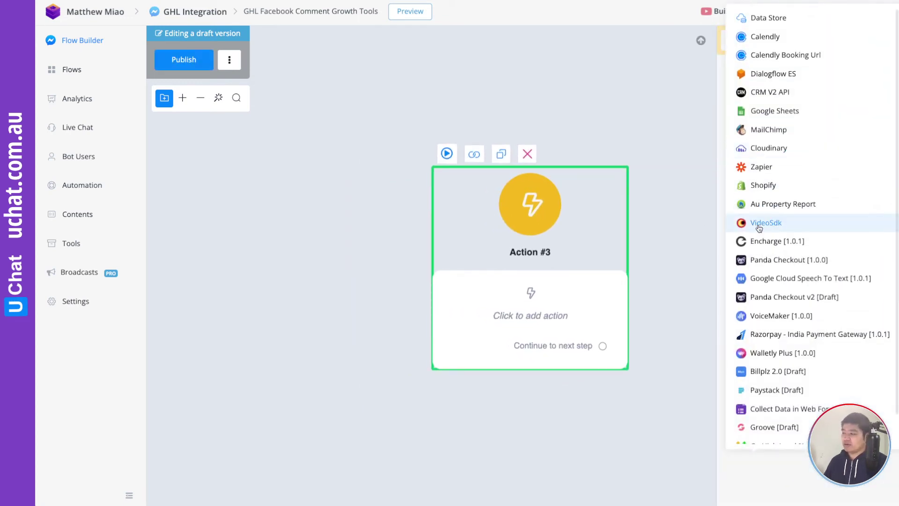
left_click(765, 95)
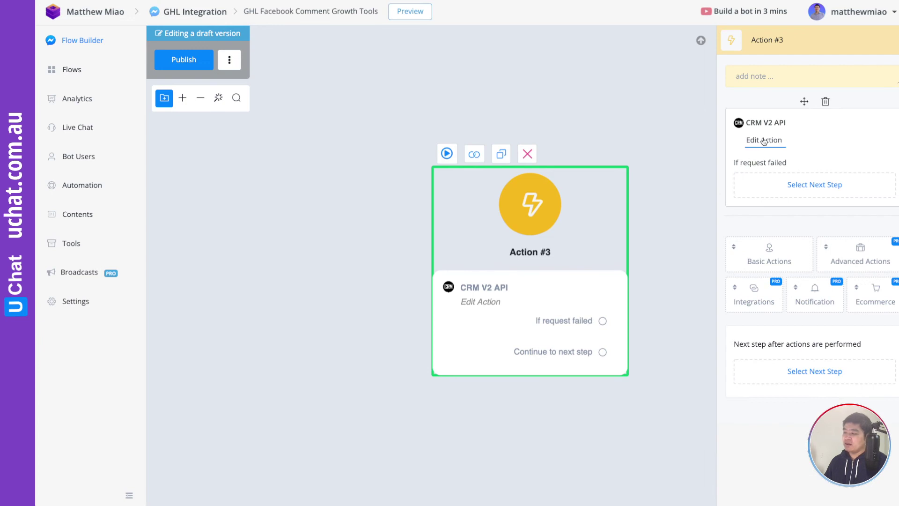
left_click(754, 142)
left_click(305, 97)
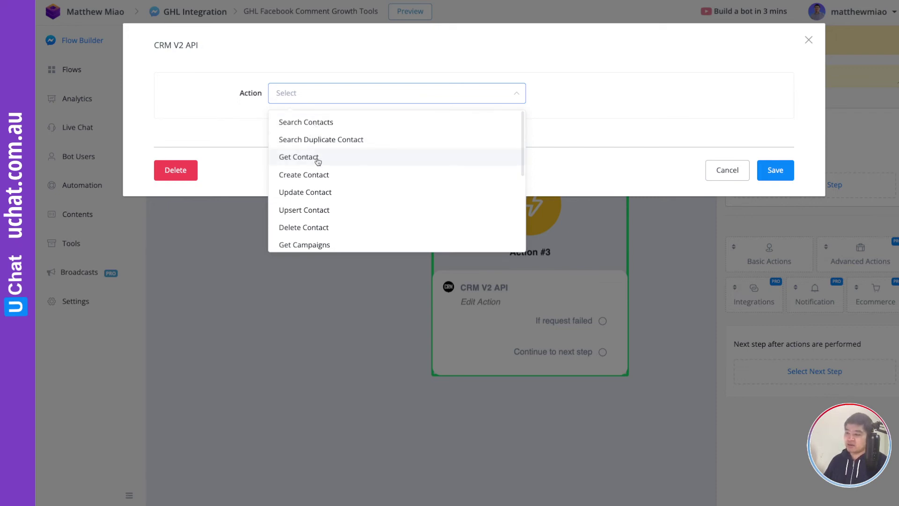
scroll(318, 161, "down", 1)
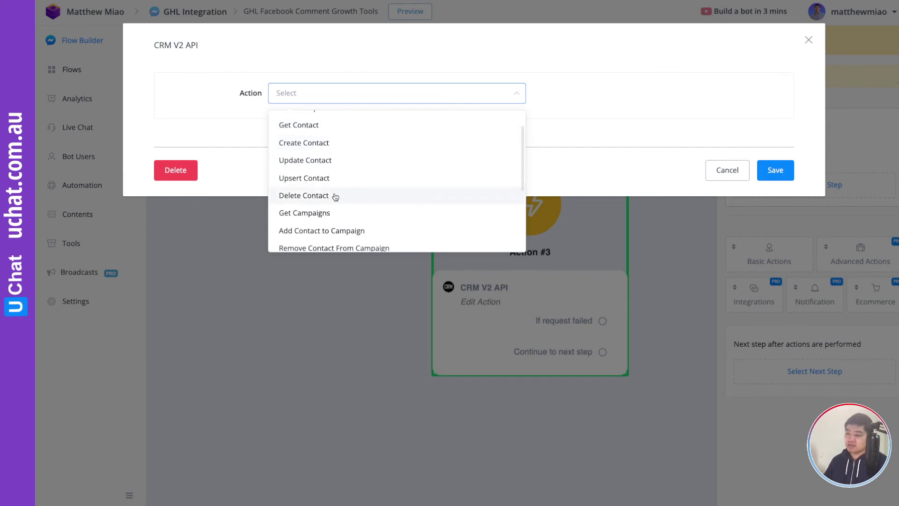
scroll(347, 192, "down", 2)
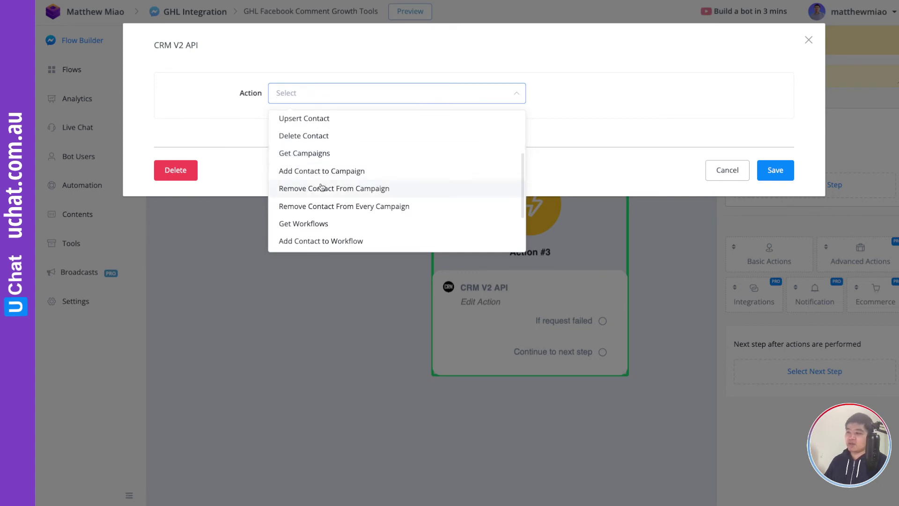
scroll(340, 189, "down", 1)
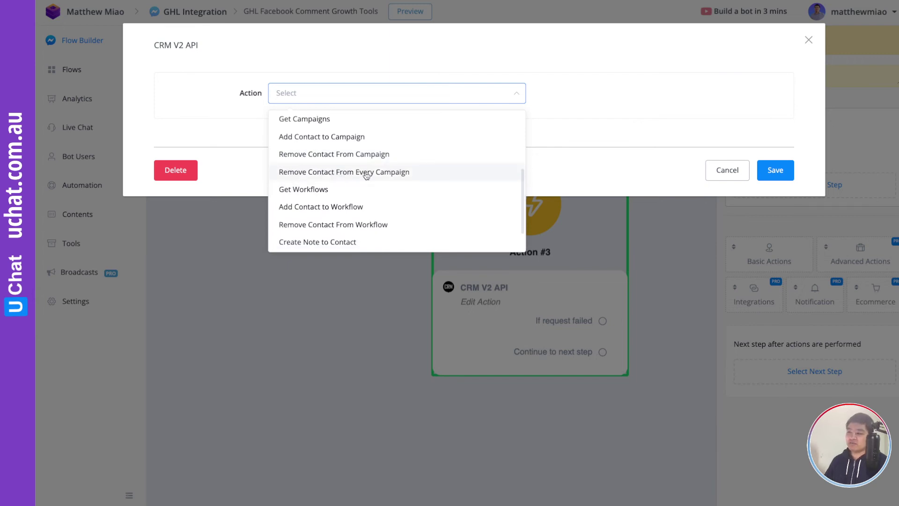
scroll(380, 174, "down", 1)
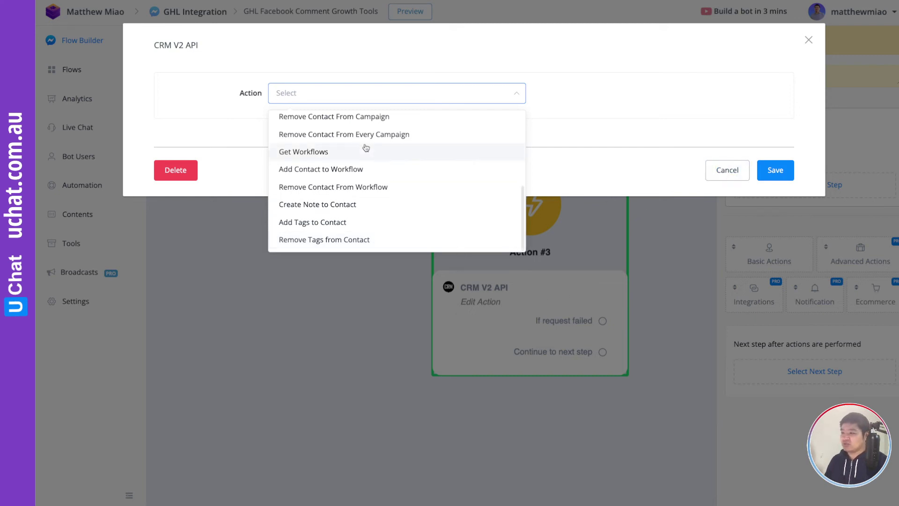
scroll(366, 148, "up", 5)
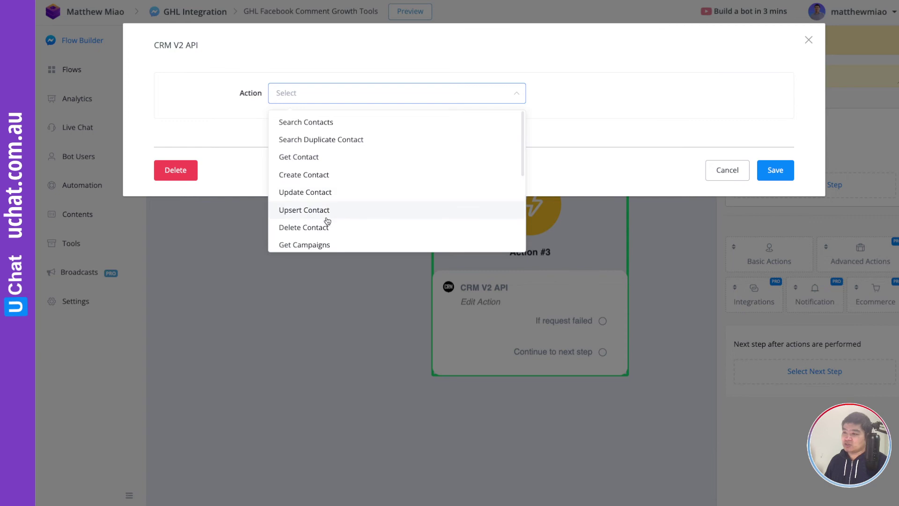
Begin a Create Contact action mapping First Name, cancel it, and delete Action #3.
left_click(338, 174)
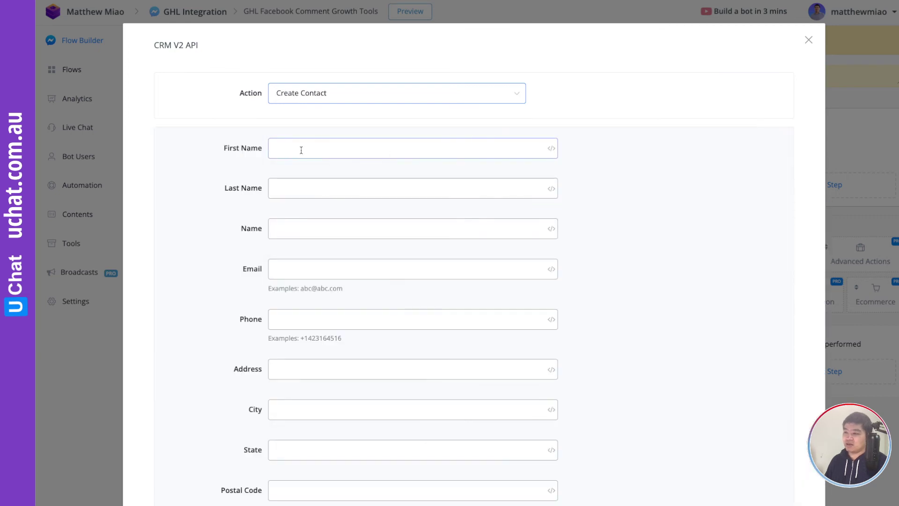
left_click(551, 148)
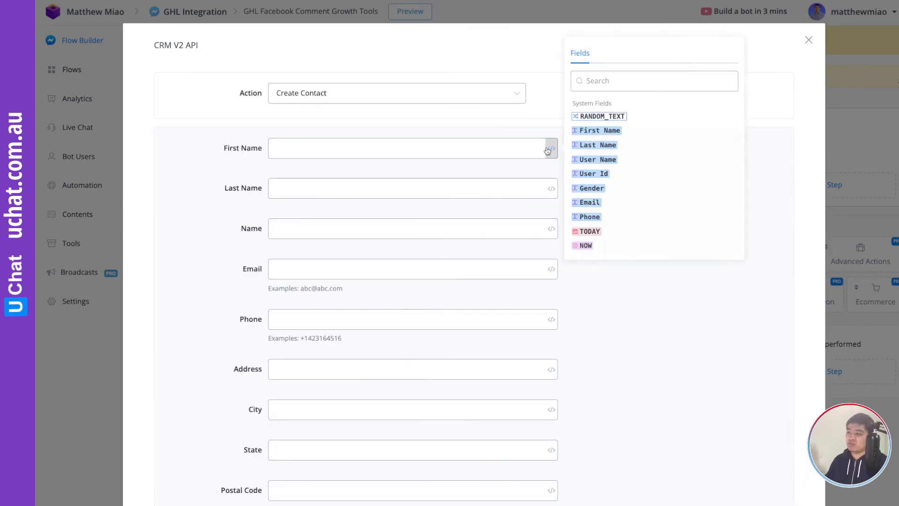
left_click(586, 132)
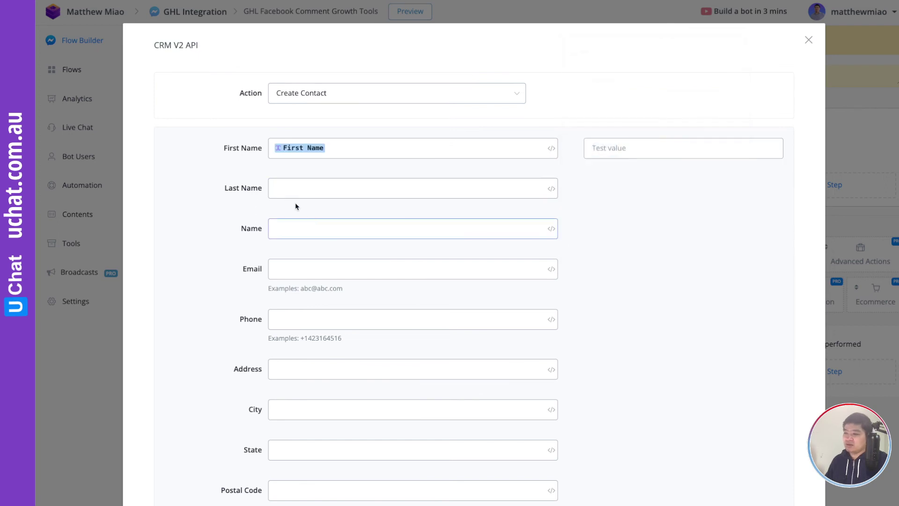
left_click(311, 268)
left_click(319, 317)
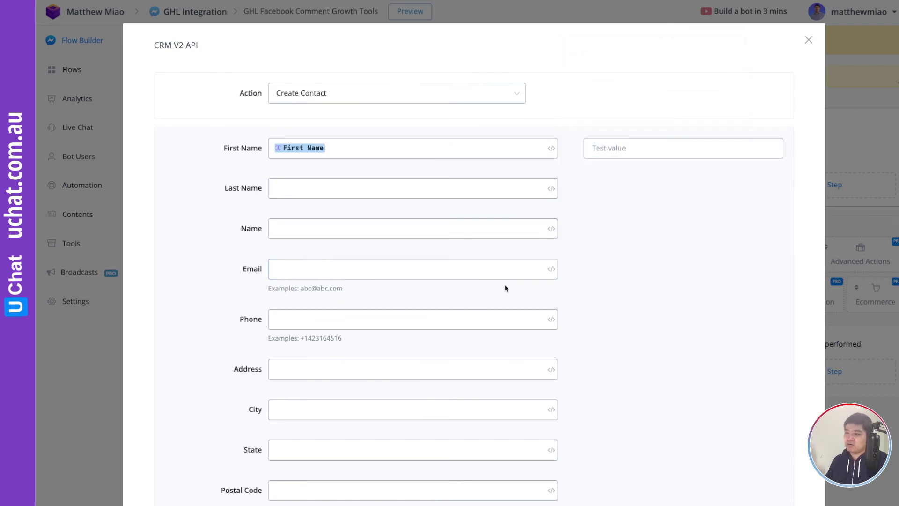
scroll(506, 288, "down", 7)
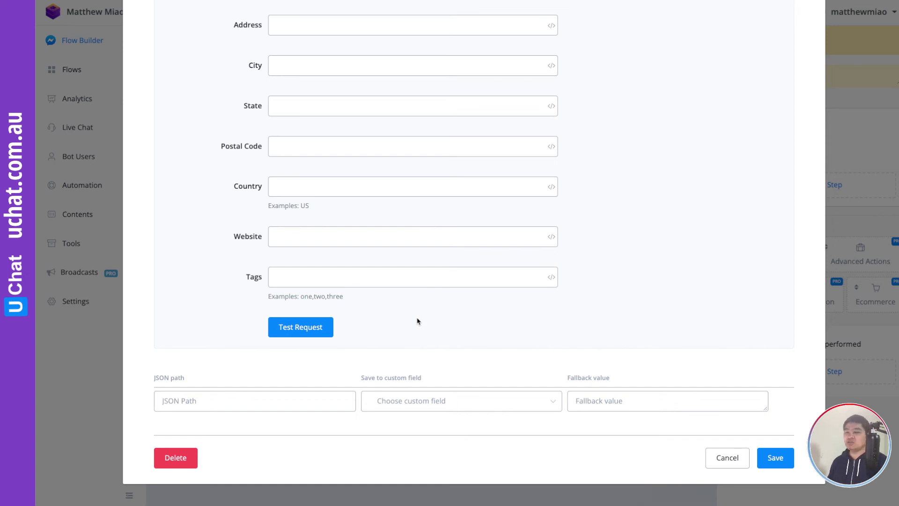
left_click(743, 458)
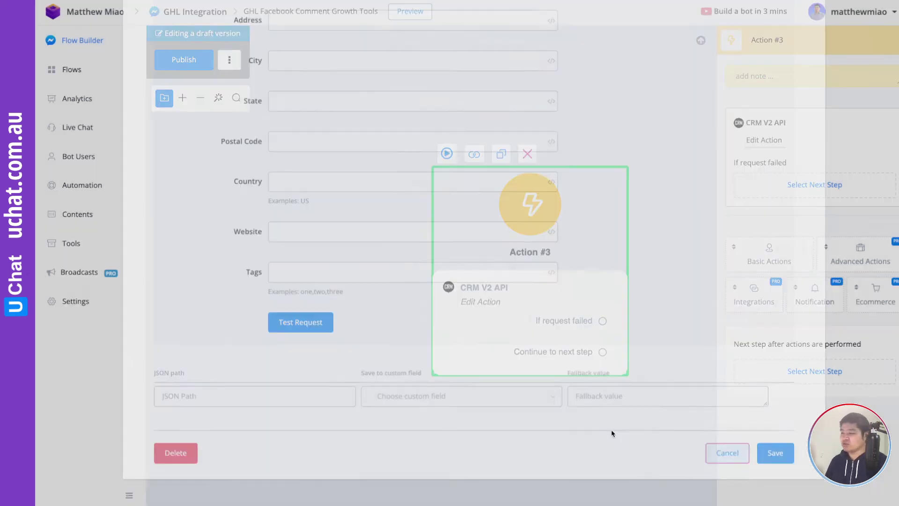
left_click(527, 153)
left_click(554, 267)
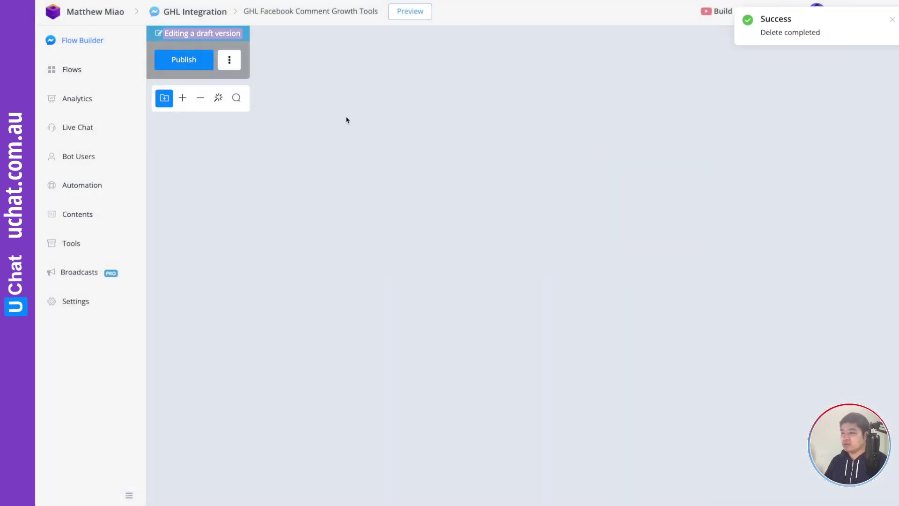
Open Action #1's Create Contact configuration and check the $.contact.id path saved to GHL_contactID.
scroll(537, 163, "up", 3)
scroll(538, 163, "right", 10)
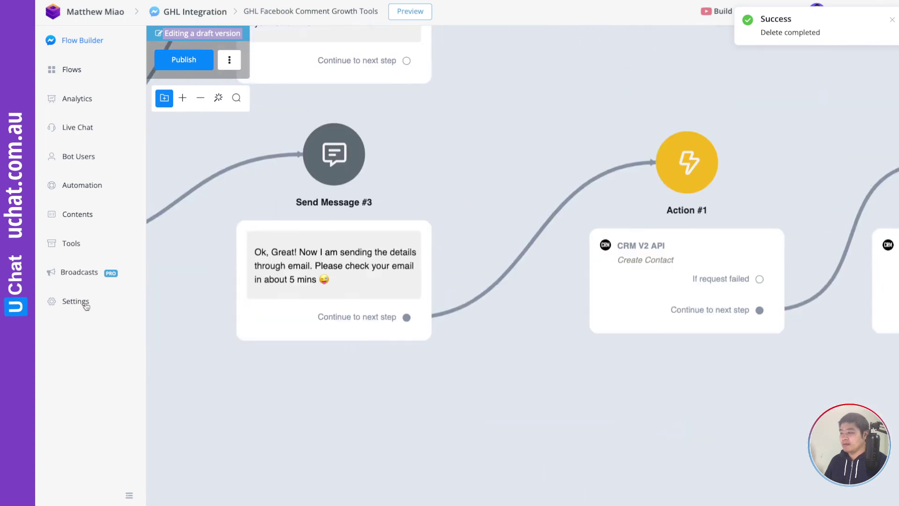
left_click_drag(576, 366, 393, 361)
left_click(422, 257)
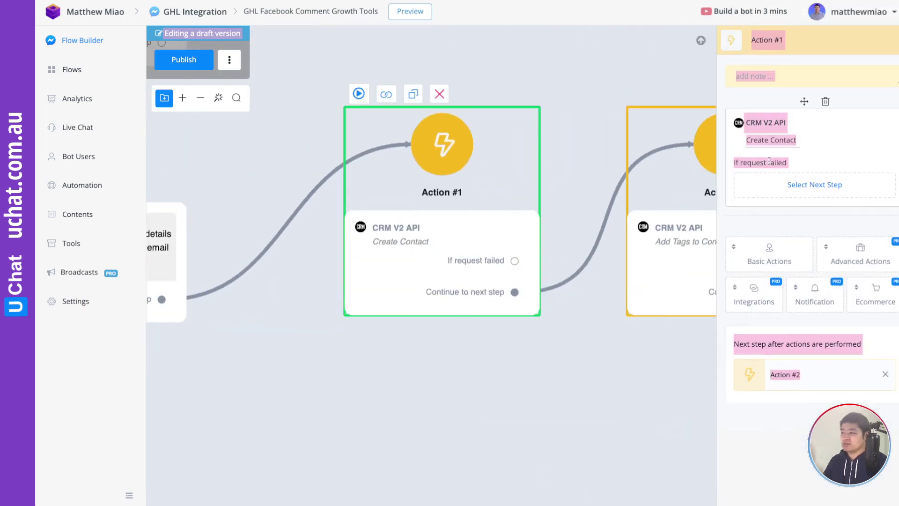
left_click(771, 139)
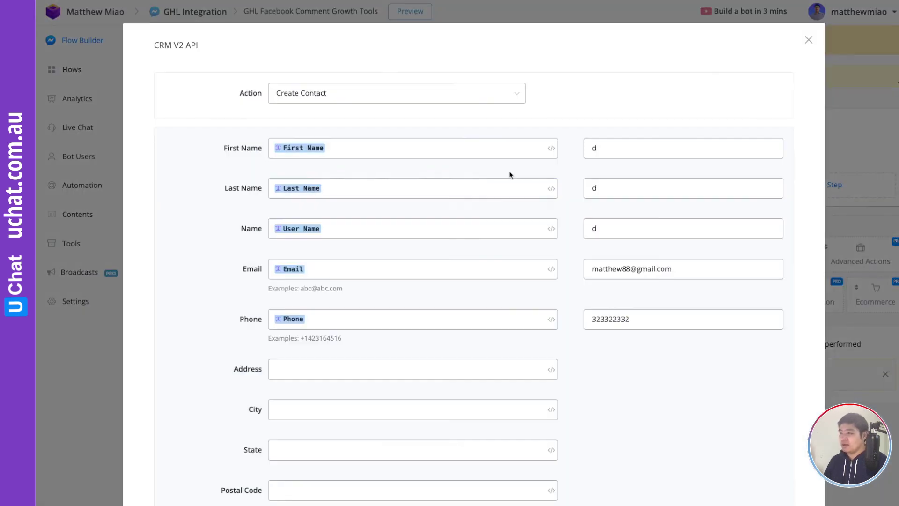
scroll(448, 192, "down", 1)
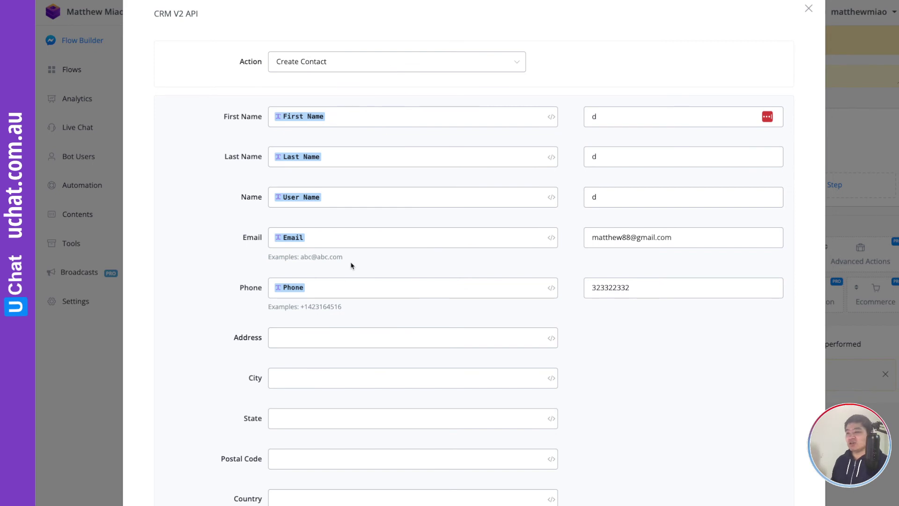
scroll(526, 297, "down", 7)
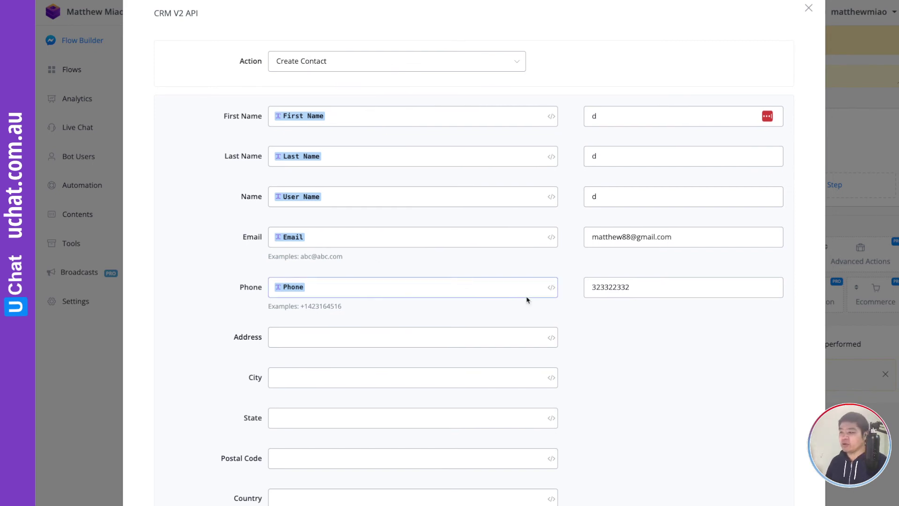
left_click(198, 375)
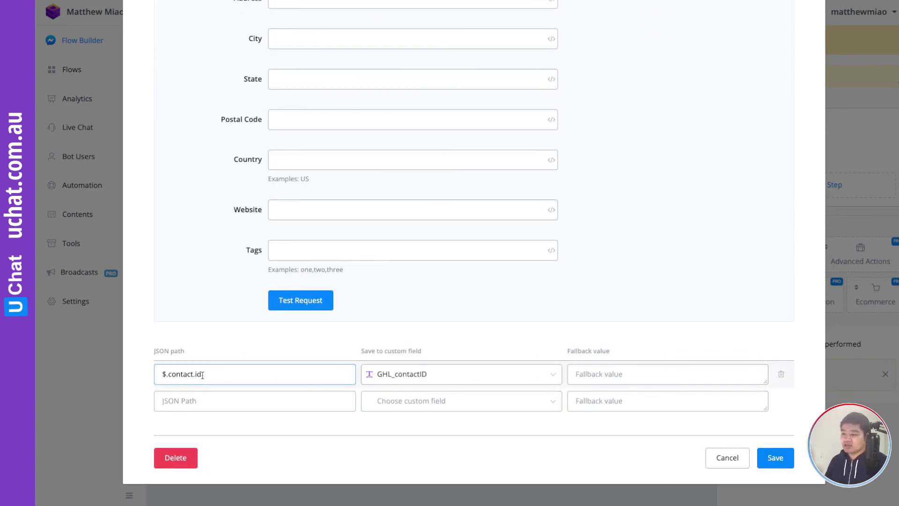
left_click(167, 373)
key("BackSpace")
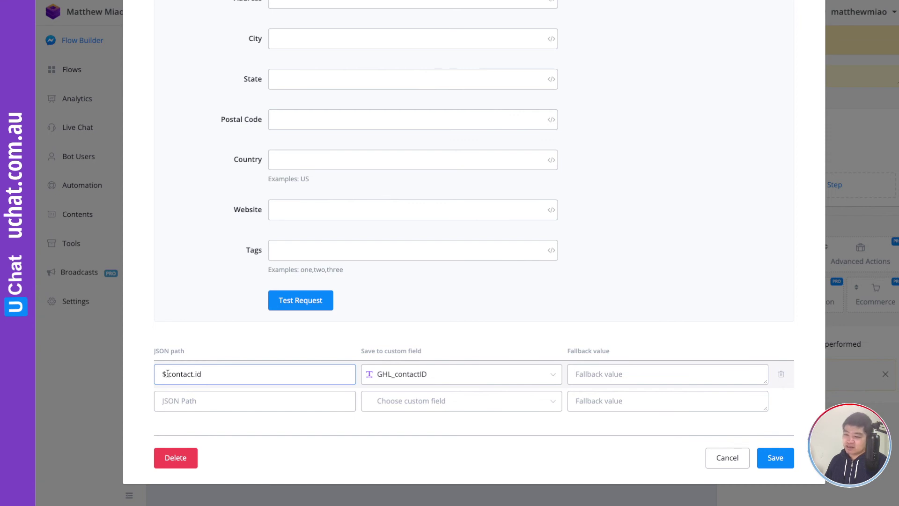
type(".")
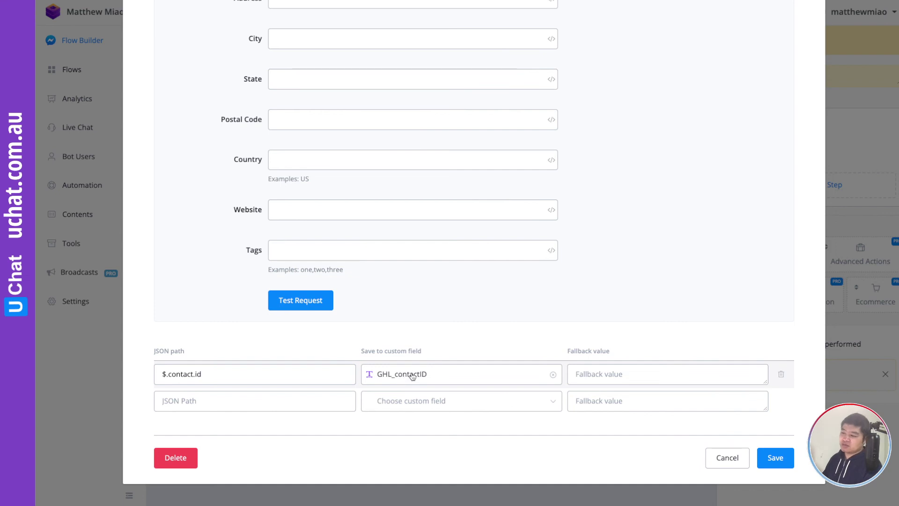
Review Action #2's Add Tags to Contact, which tags GHL_contactID with UCHAT, leaving it unchanged.
left_click(734, 457)
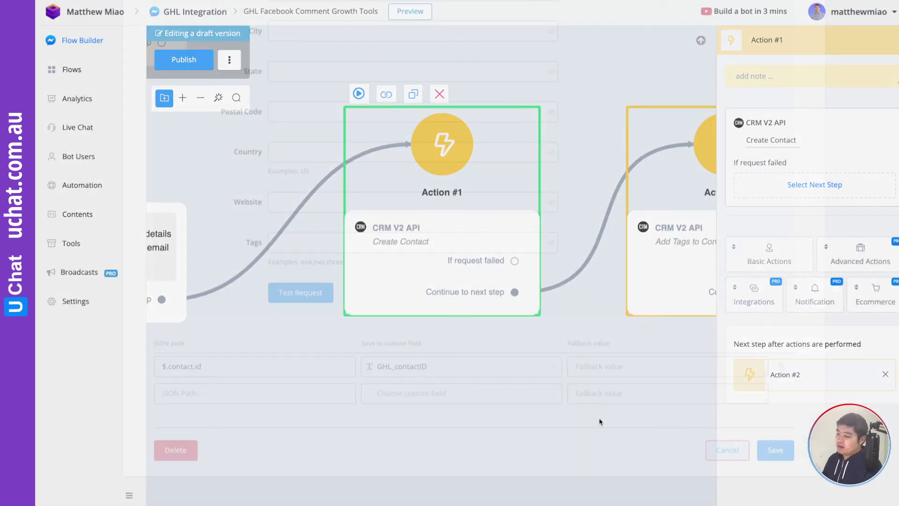
left_click_drag(605, 394, 338, 400)
left_click(355, 253)
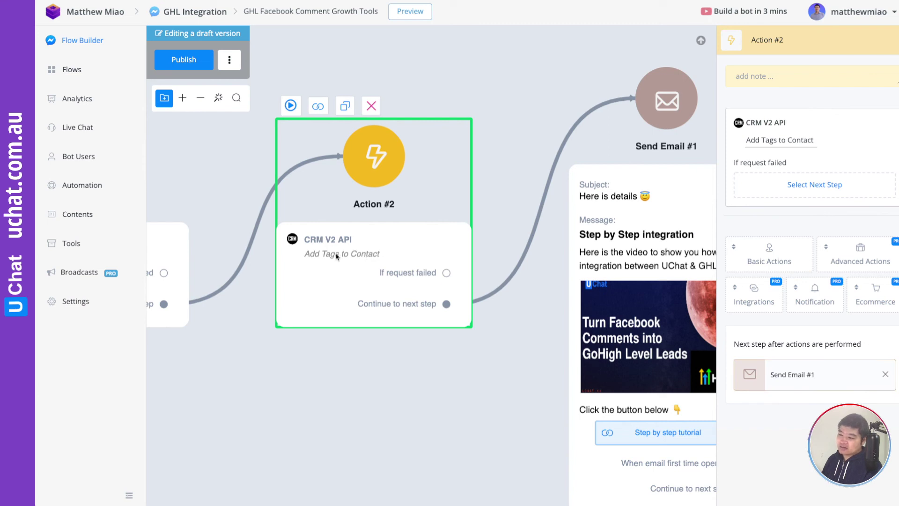
left_click(779, 141)
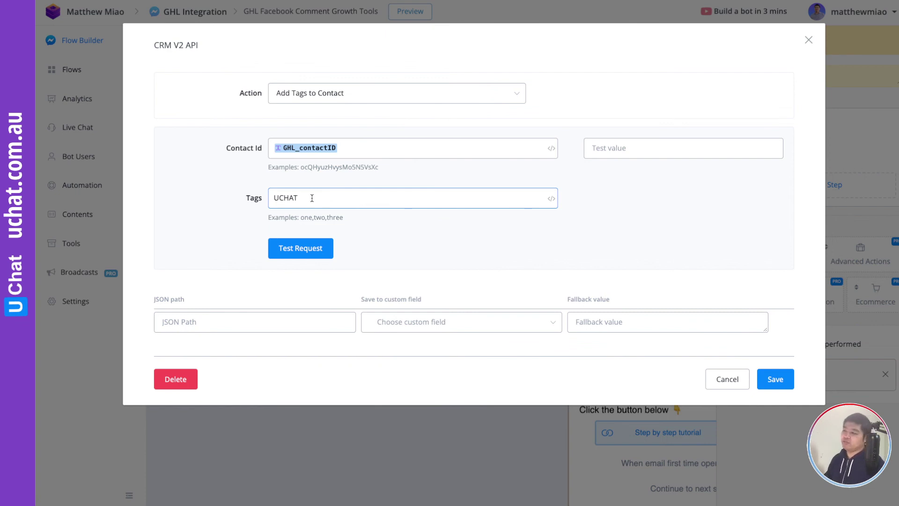
left_click(734, 378)
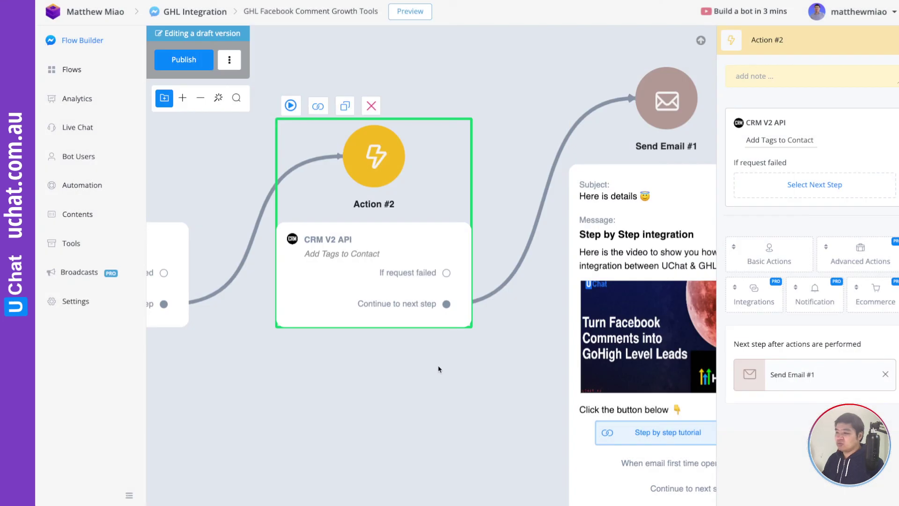
left_click_drag(458, 376, 509, 371)
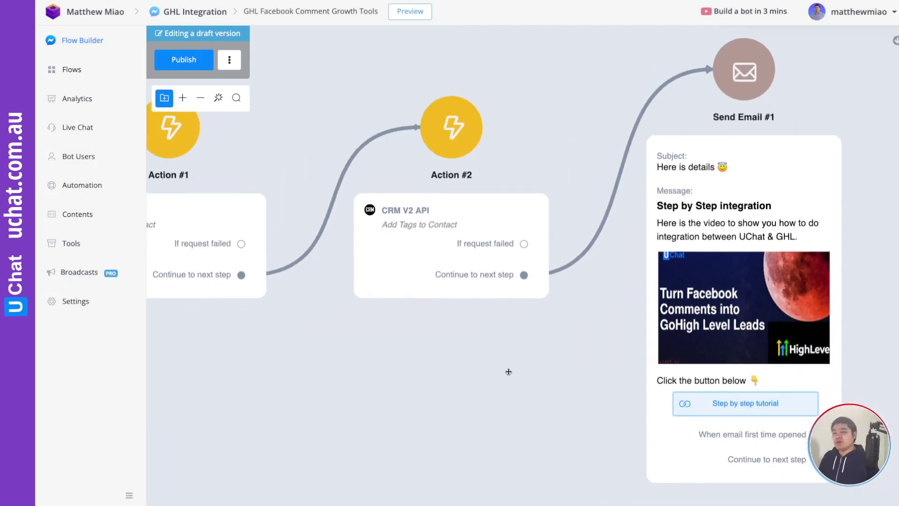